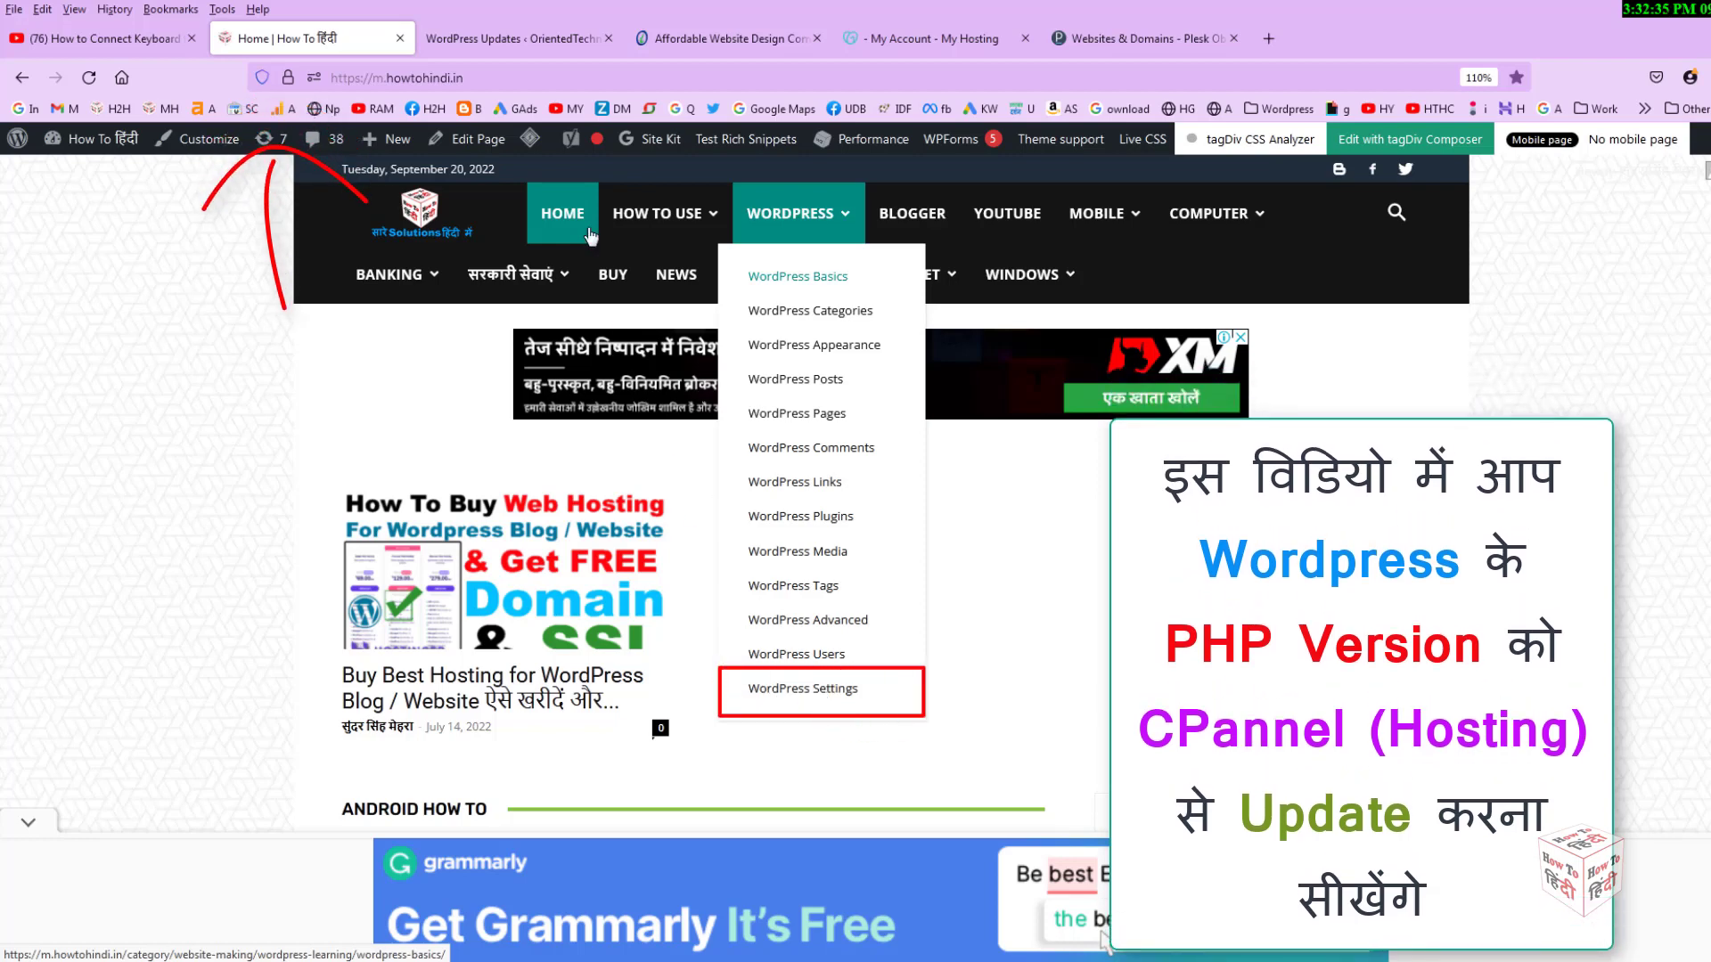
Examine the WordPress Updates page of orientedtechnology.com, boxing the update notice, the required PHP version and the running version
{"action": "left_click", "coordinate": [517, 39]}
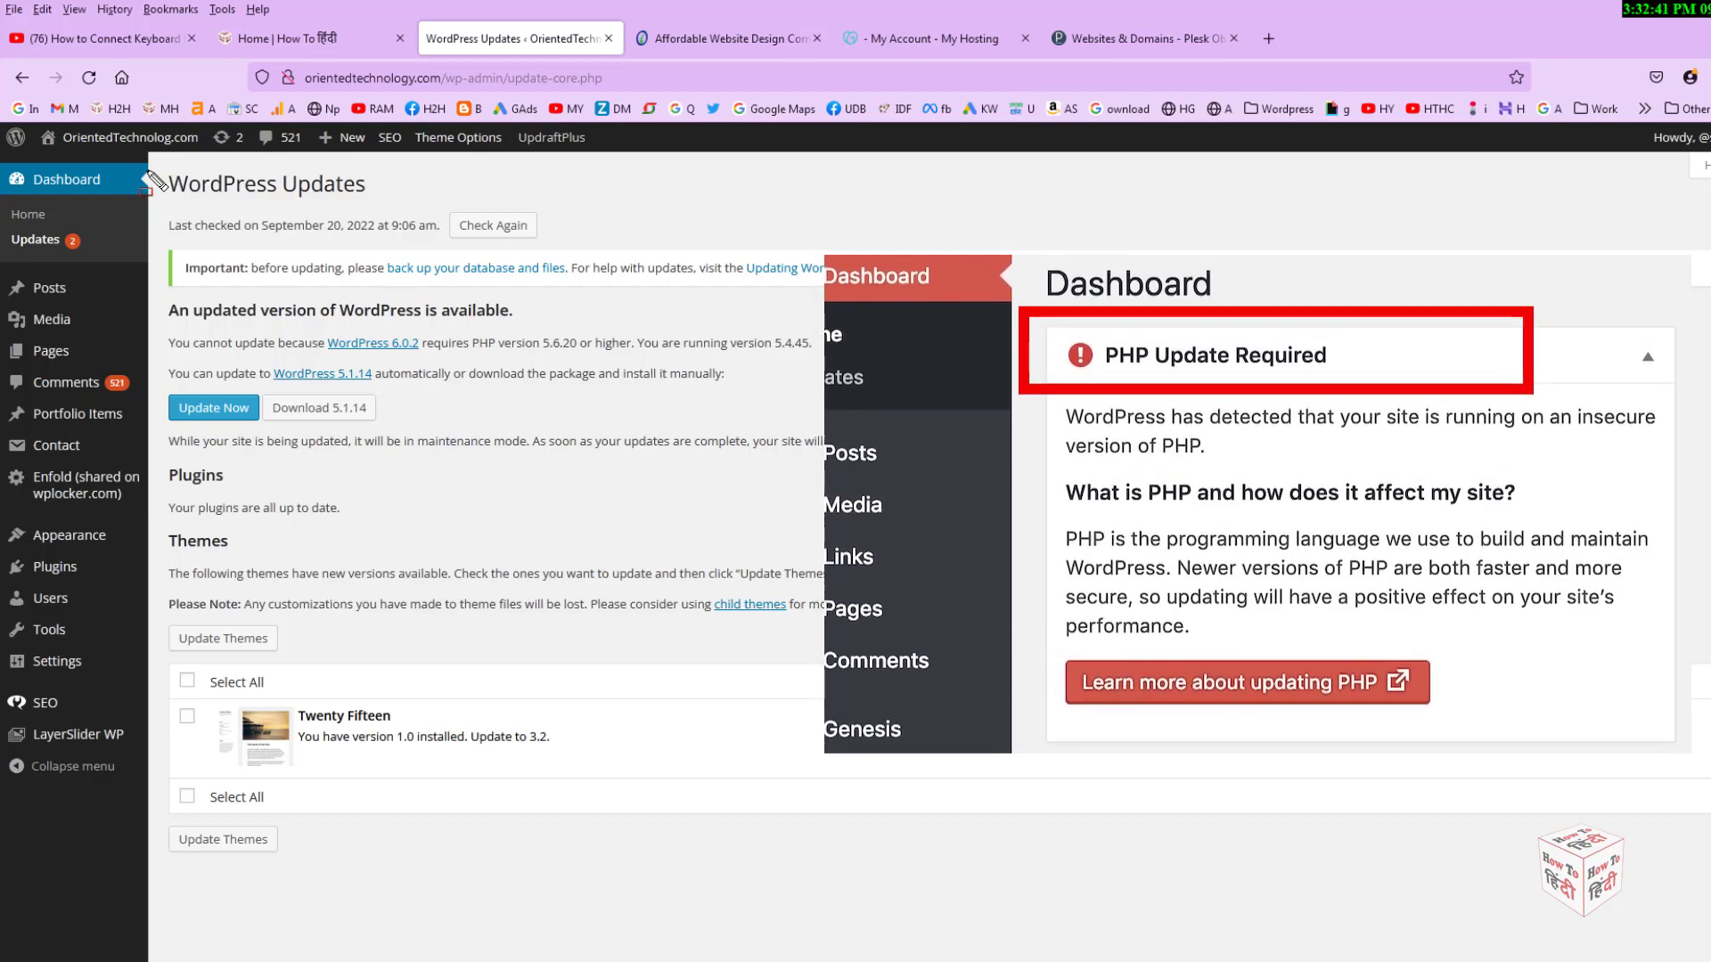
{"action": "left_click_drag", "start_coordinate": [144, 158], "coordinate": [423, 218]}
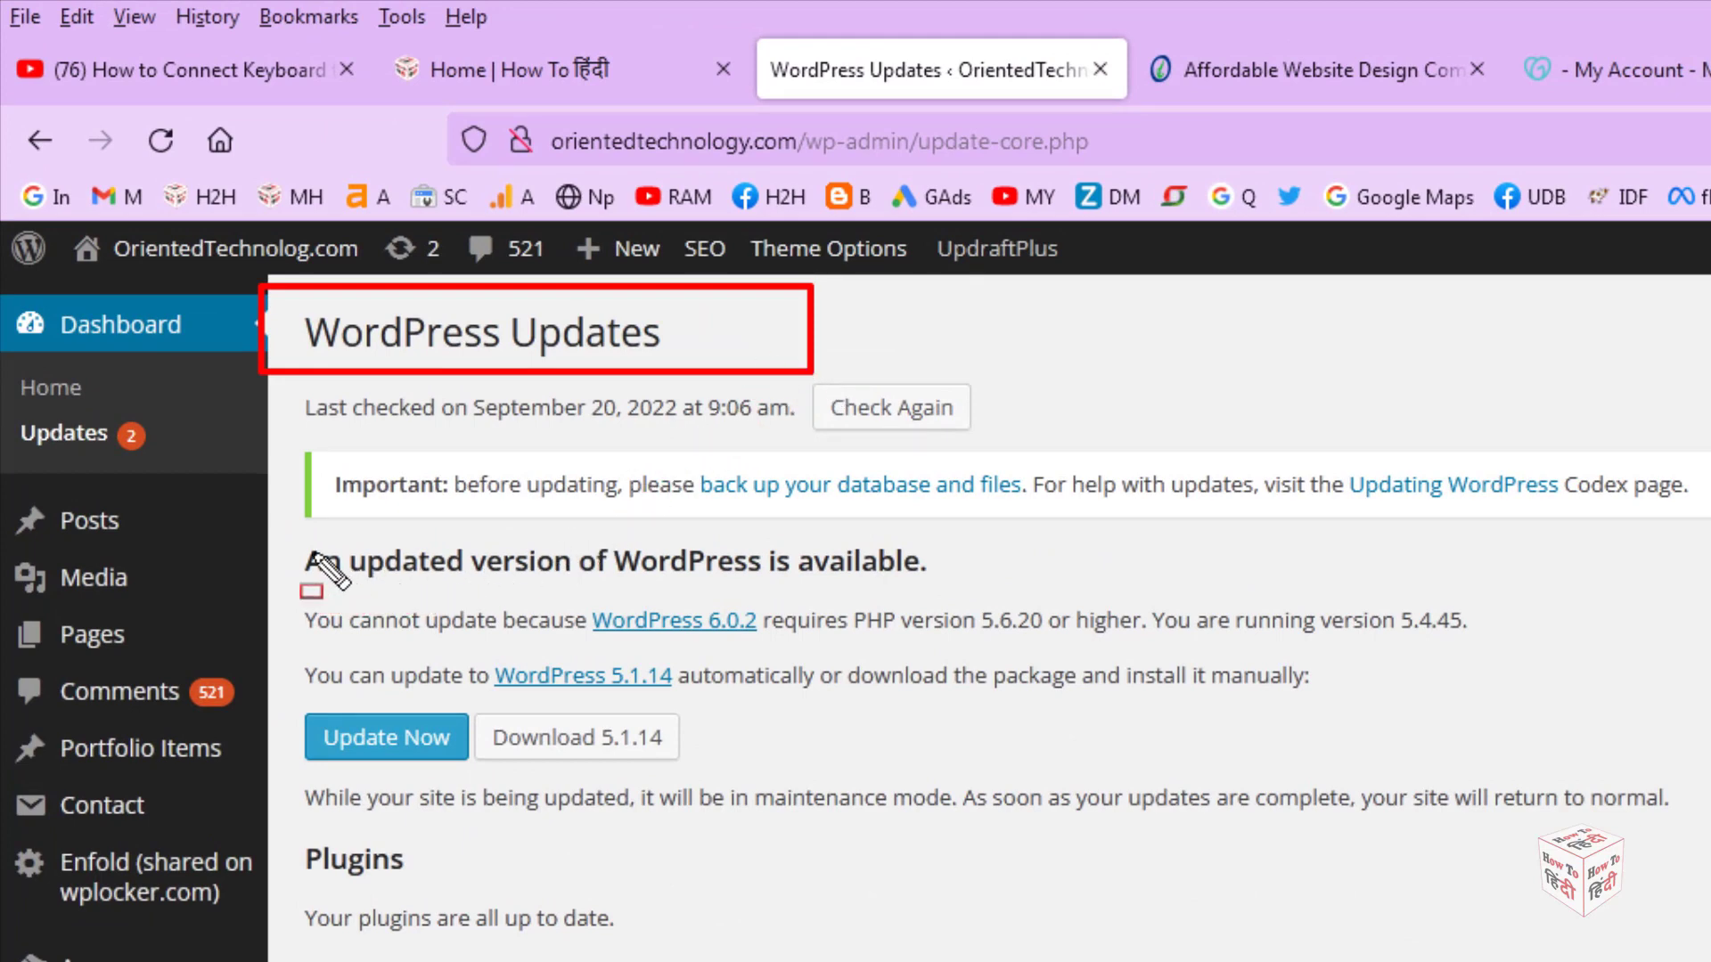
{"action": "mouse_move", "coordinate": [278, 508]}
{"action": "left_mouse_down"}
{"action": "mouse_move", "coordinate": [536, 592]}
{"action": "mouse_move", "coordinate": [1014, 588]}
{"action": "left_mouse_up"}
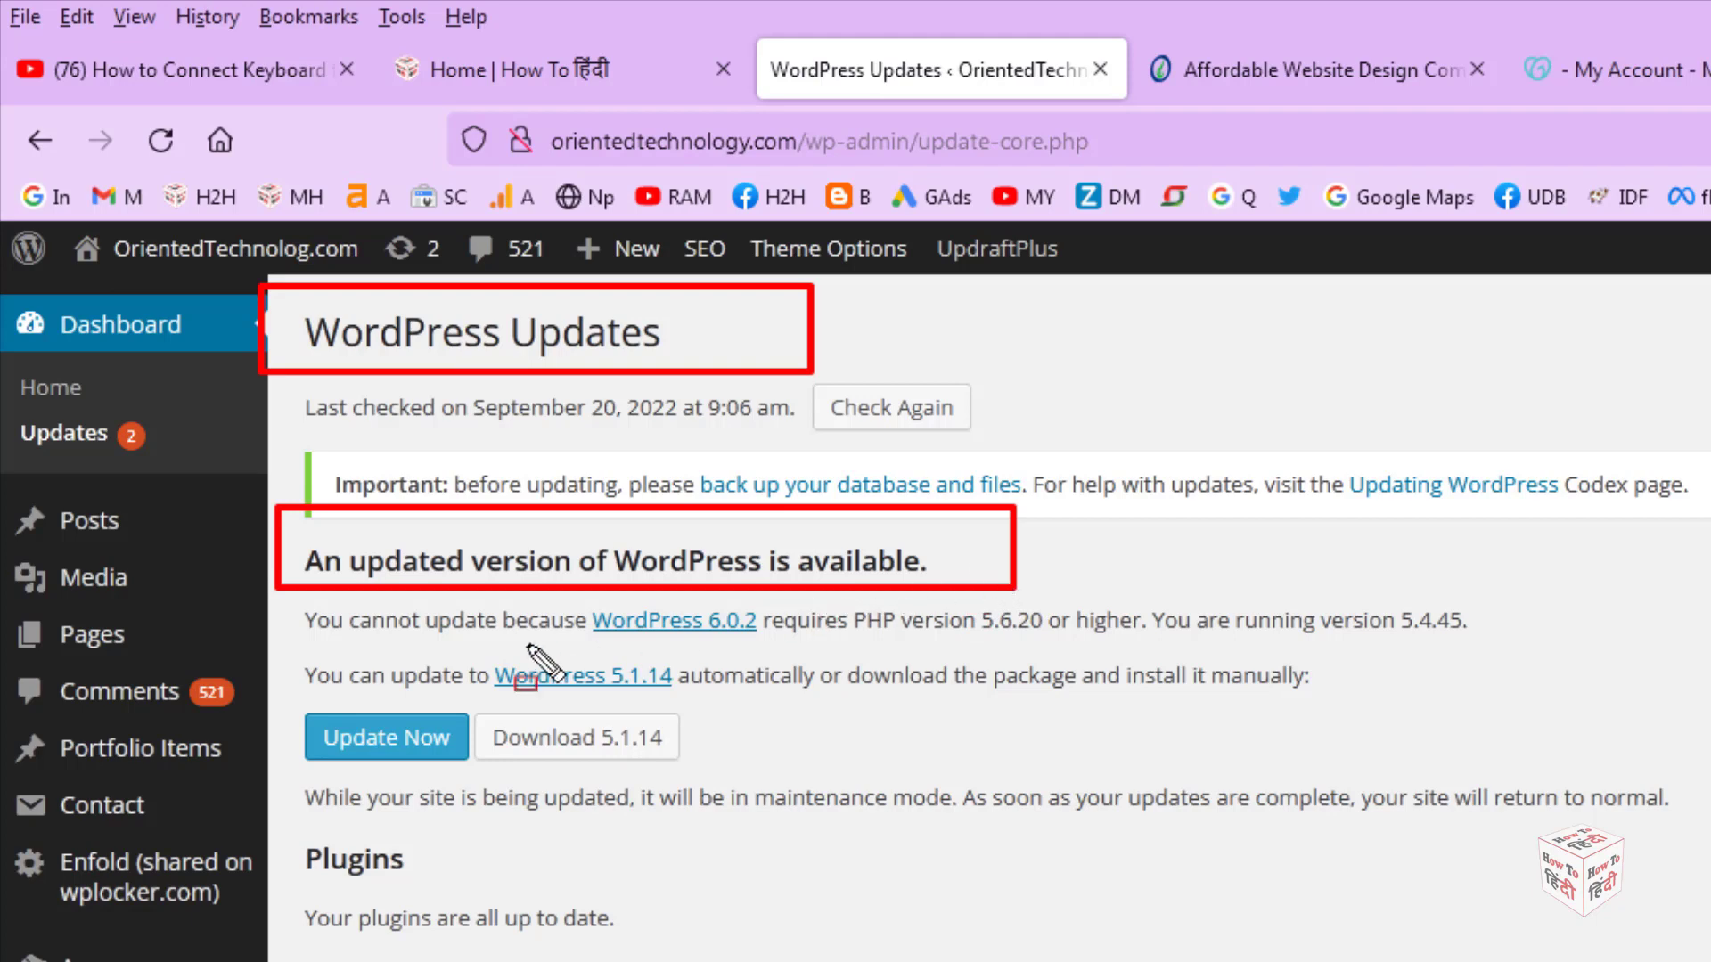
{"action": "mouse_move", "coordinate": [271, 599]}
{"action": "left_mouse_down"}
{"action": "mouse_move", "coordinate": [545, 656]}
{"action": "mouse_move", "coordinate": [880, 655]}
{"action": "mouse_move", "coordinate": [853, 648]}
{"action": "left_mouse_up"}
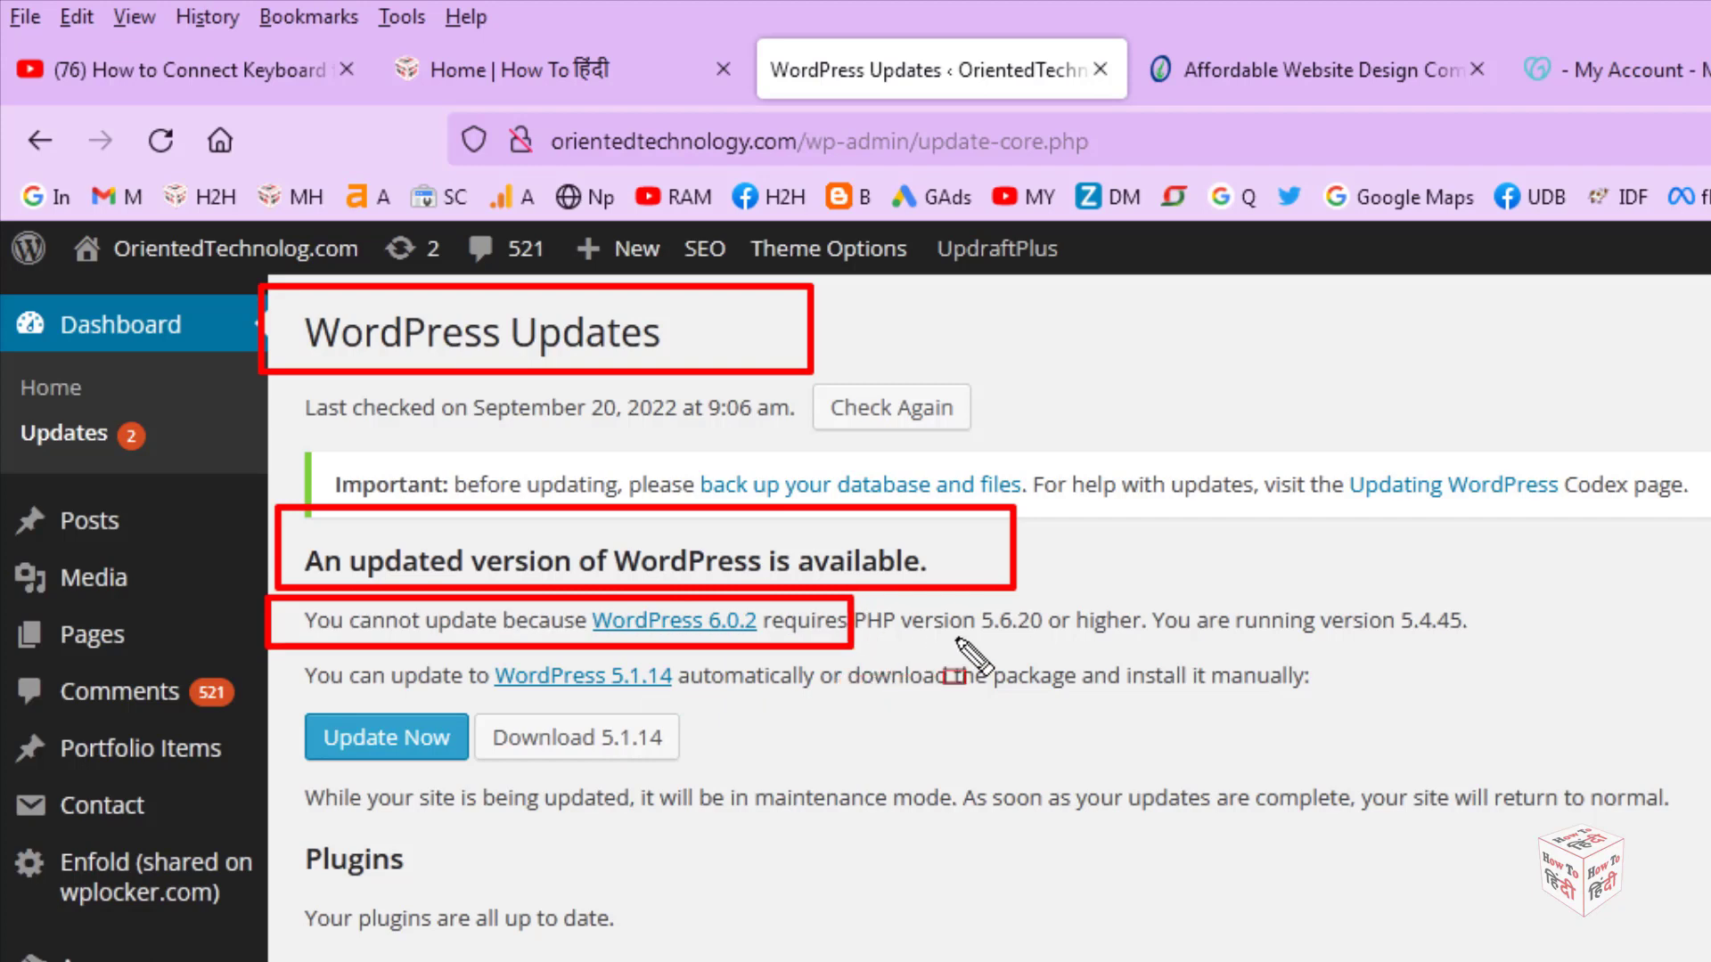
{"action": "left_click_drag", "start_coordinate": [974, 603], "coordinate": [1036, 648]}
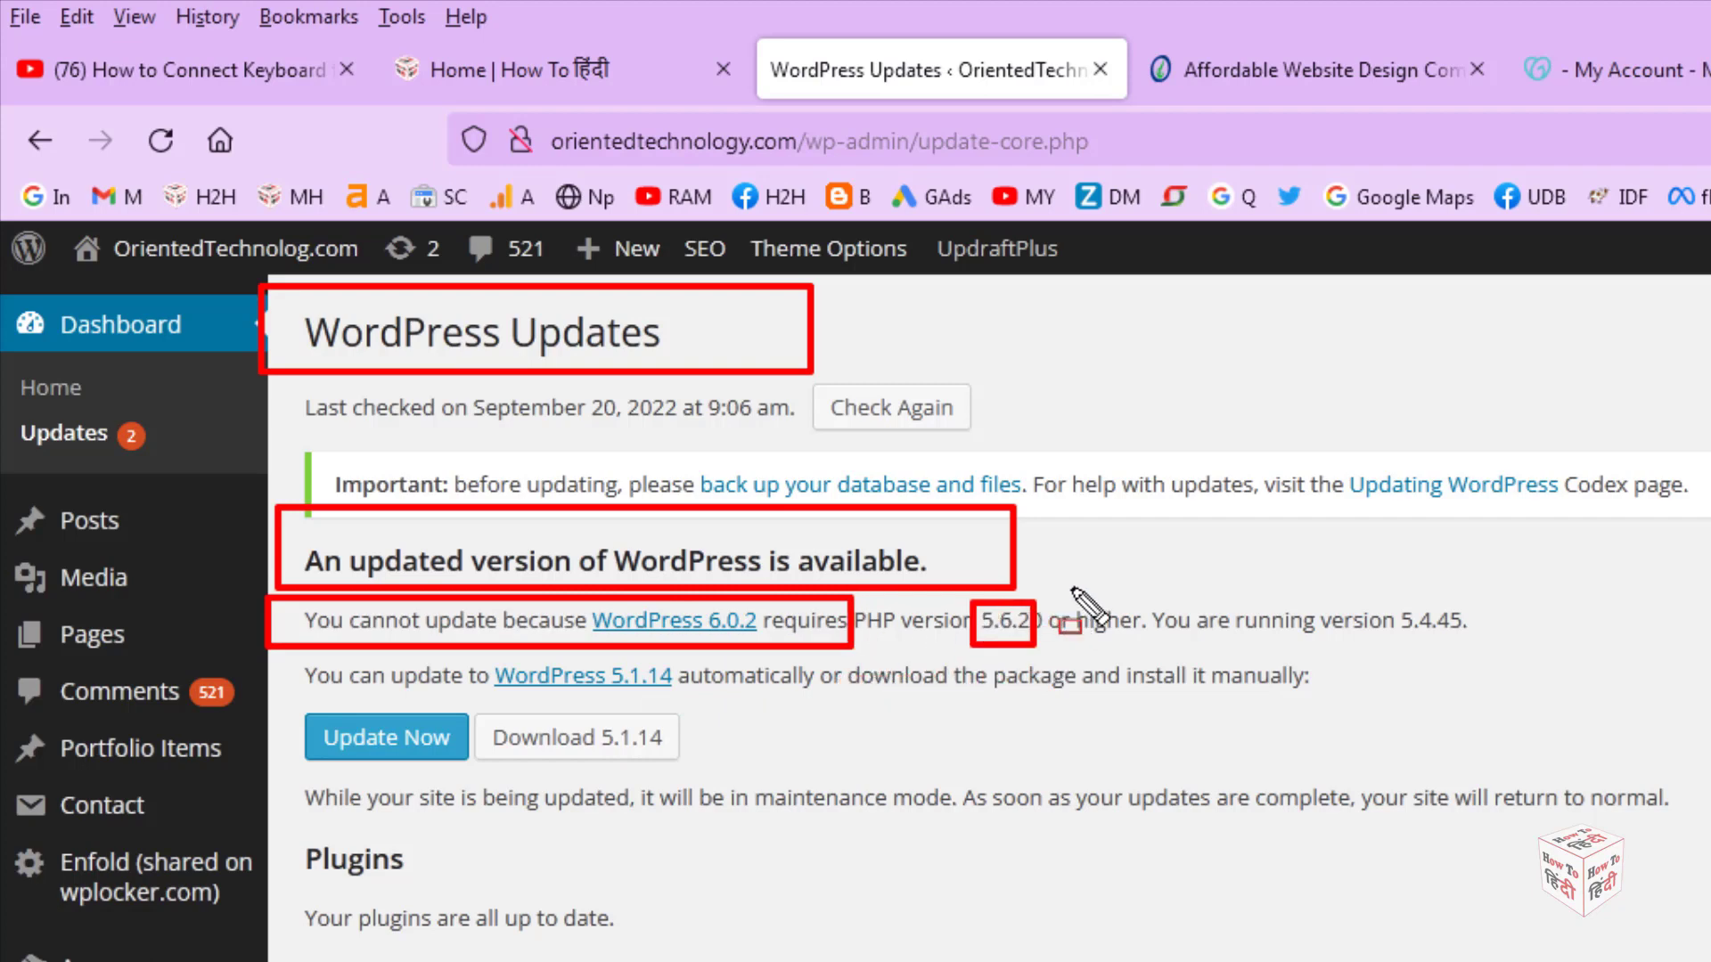
{"action": "left_click_drag", "start_coordinate": [1062, 584], "coordinate": [1147, 647]}
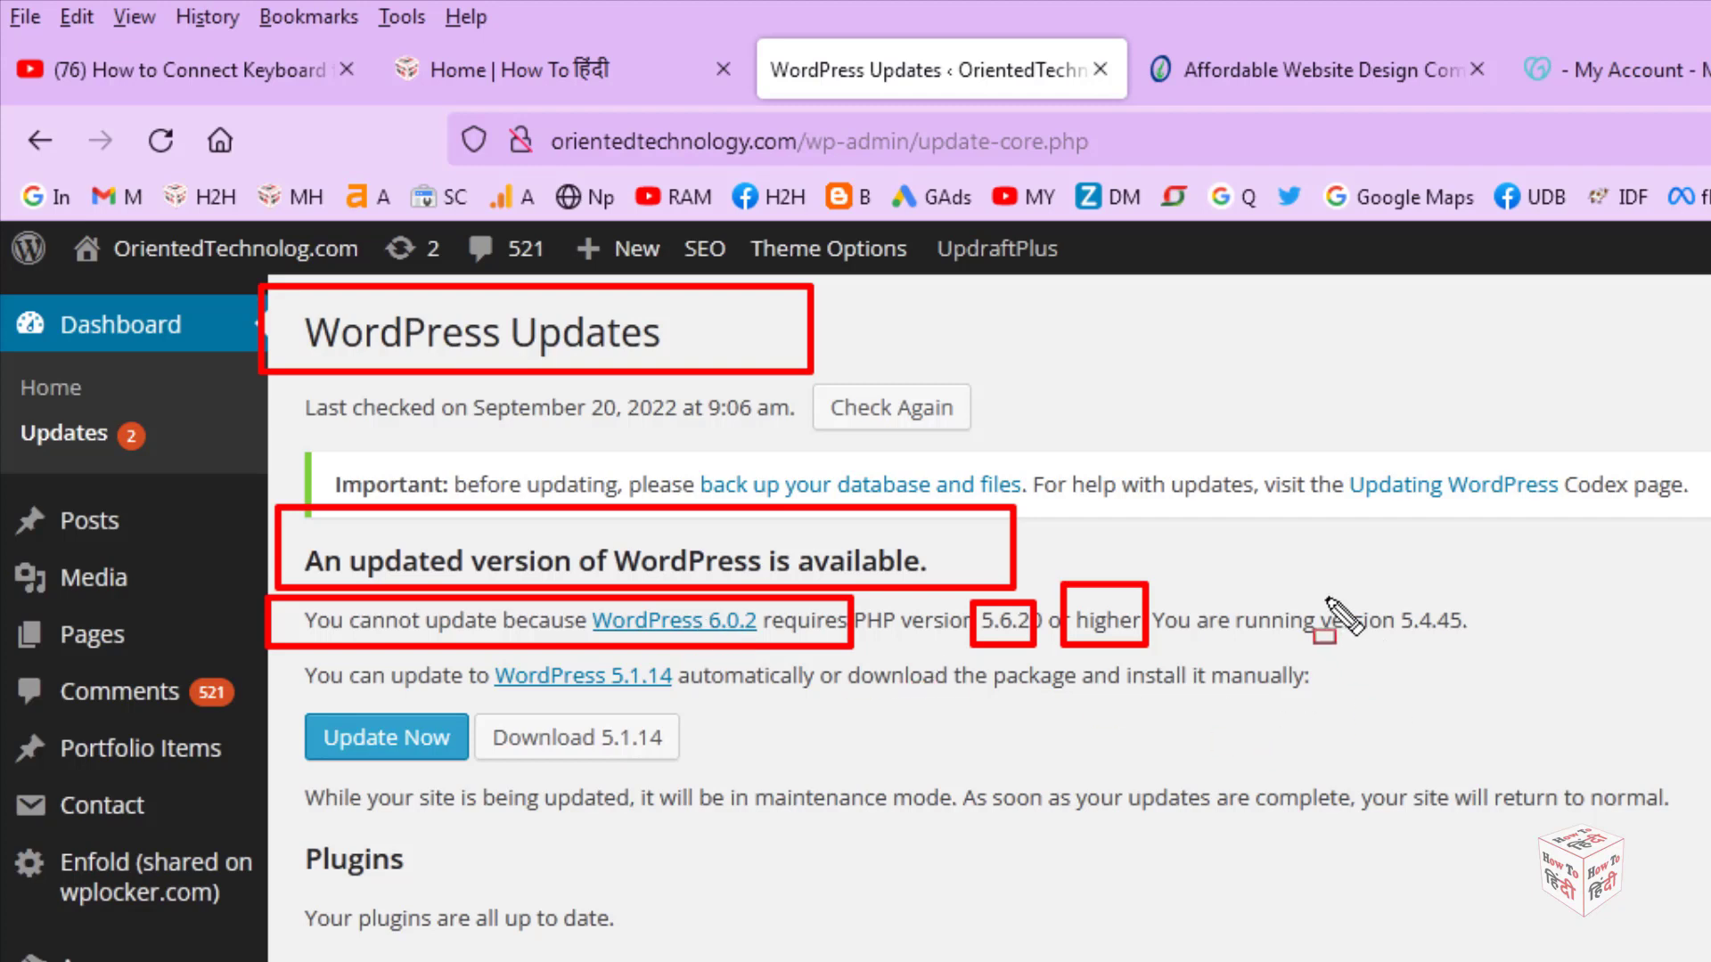
{"action": "left_click_drag", "start_coordinate": [1289, 597], "coordinate": [1532, 644]}
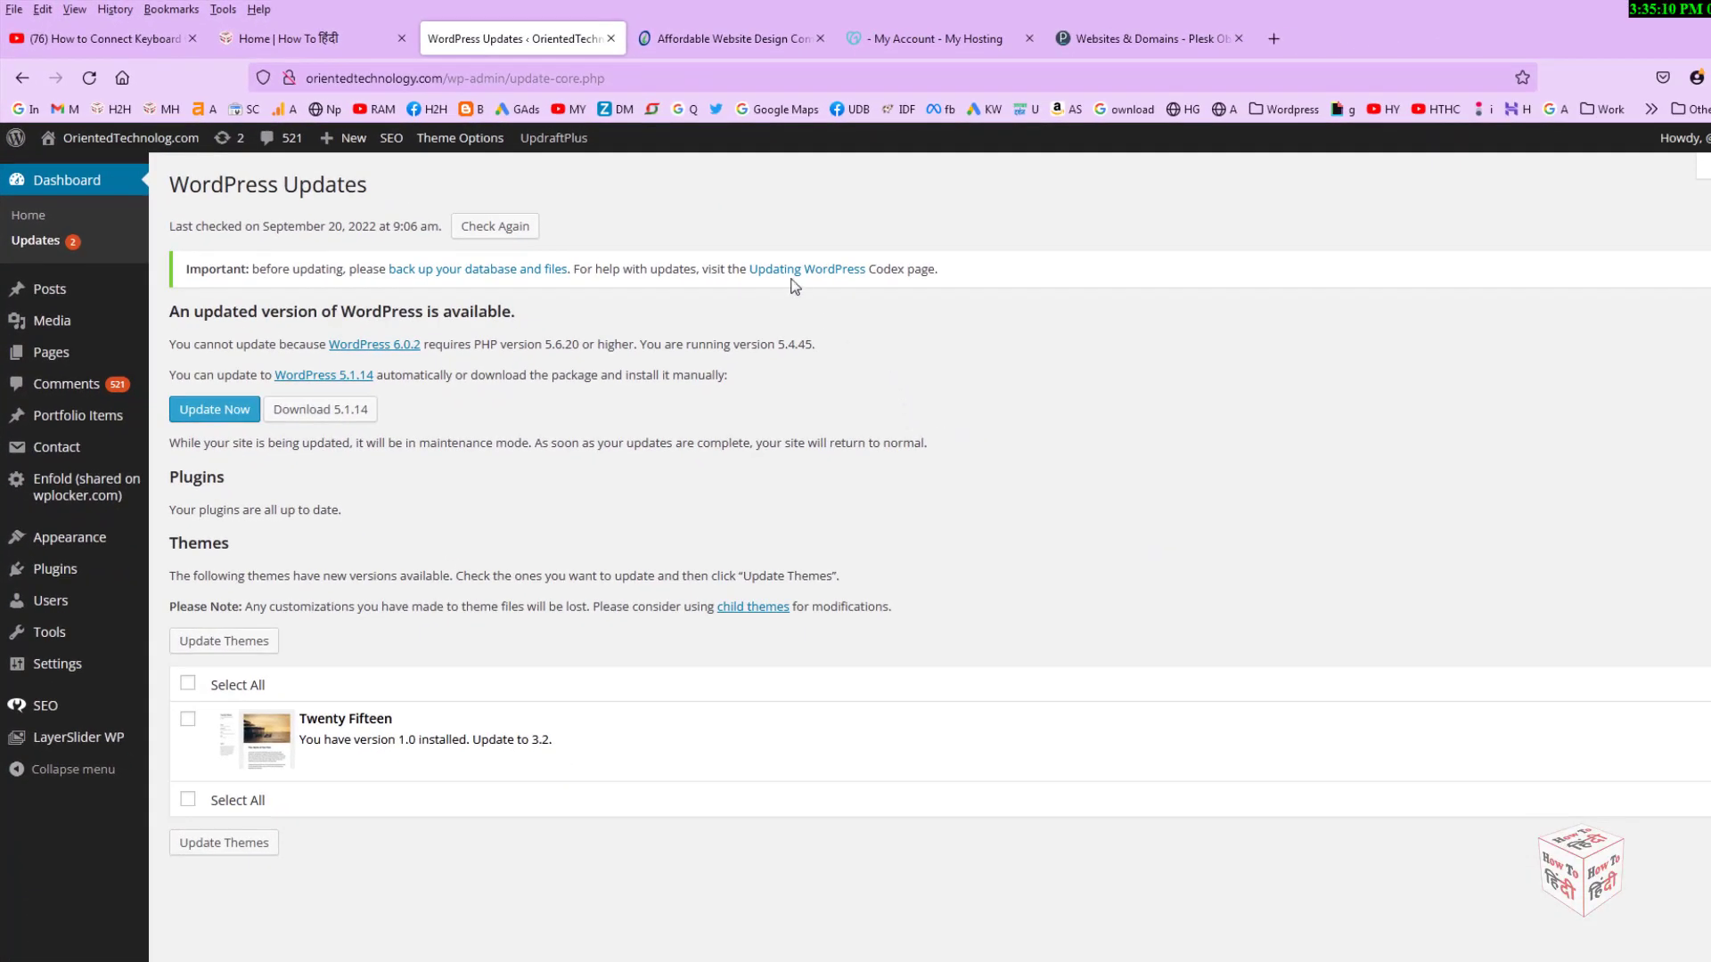
Switch to the GoDaddy hosting dashboard, box its web address and Plesk Admin, and open the Plesk administration
{"action": "left_click", "coordinate": [717, 52]}
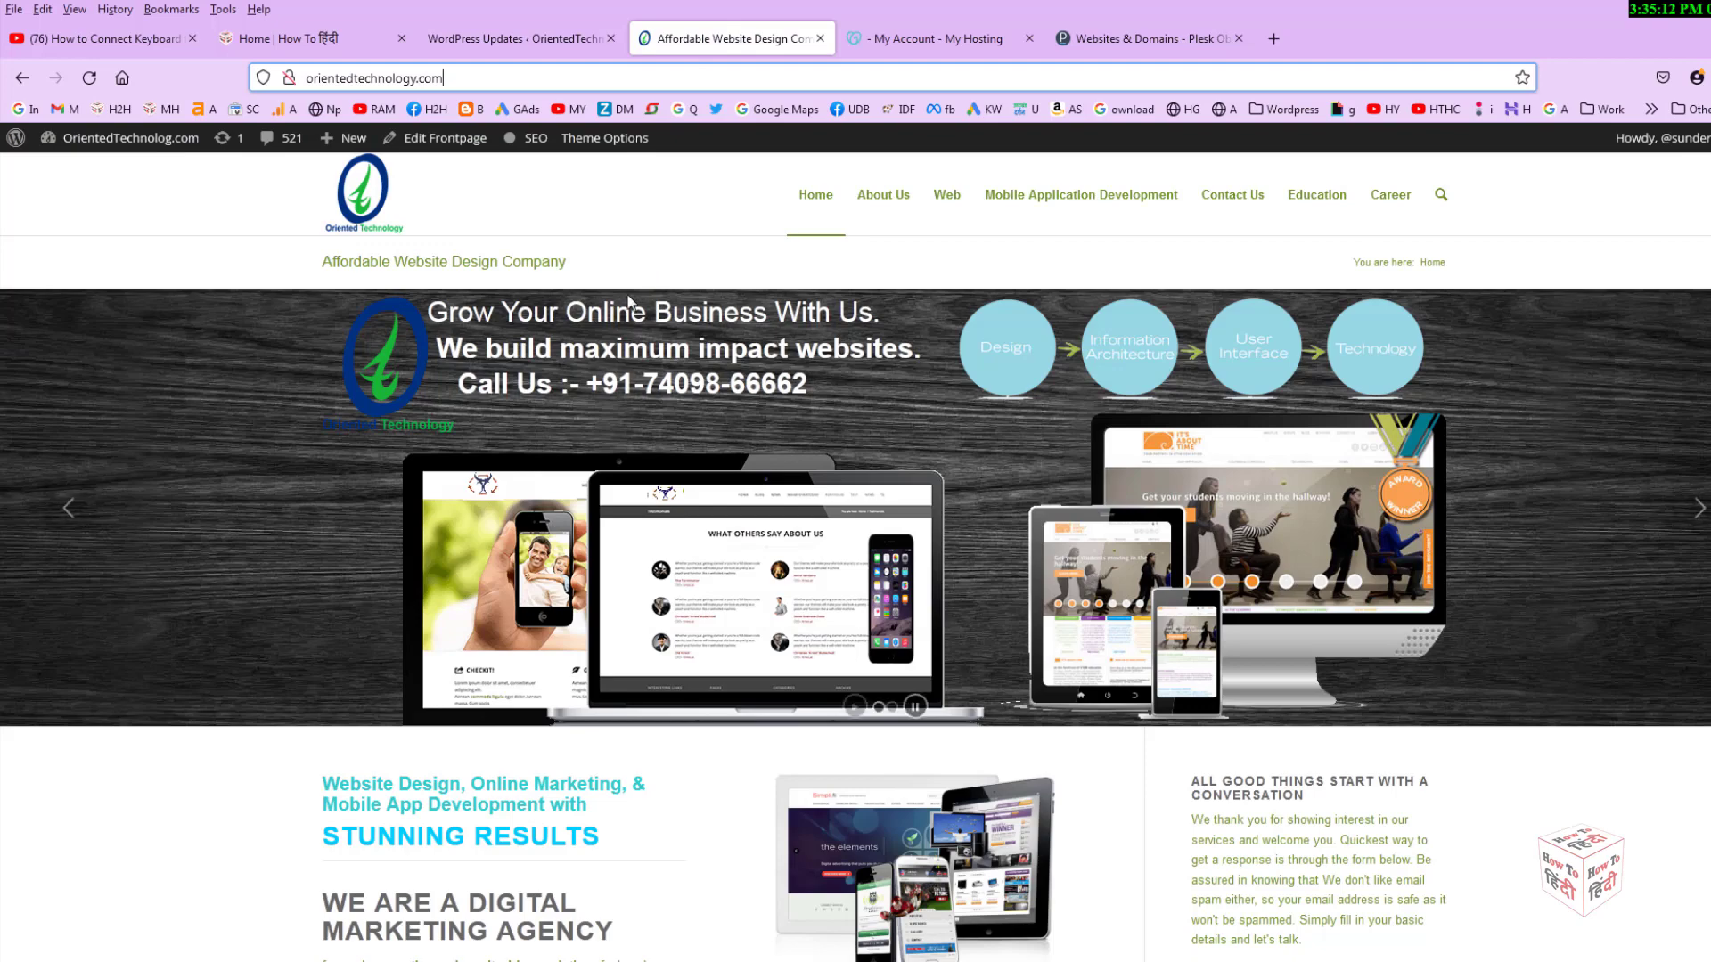
{"action": "left_click", "coordinate": [906, 50]}
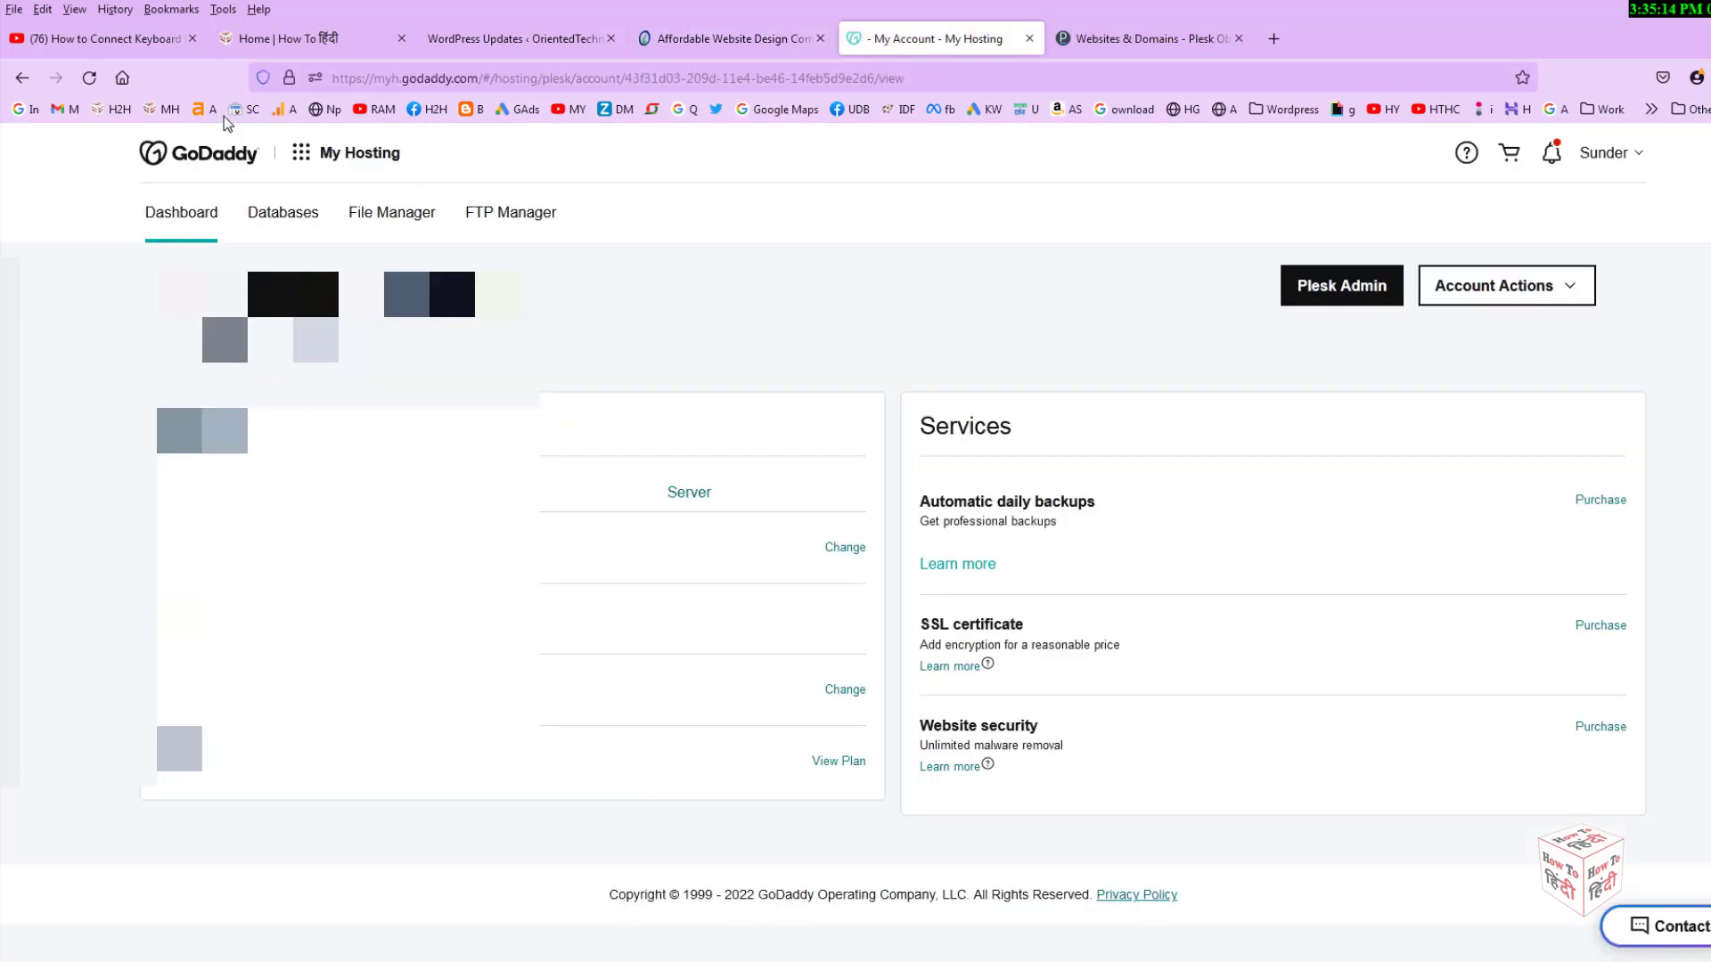
{"action": "left_click_drag", "start_coordinate": [375, 71], "coordinate": [549, 103]}
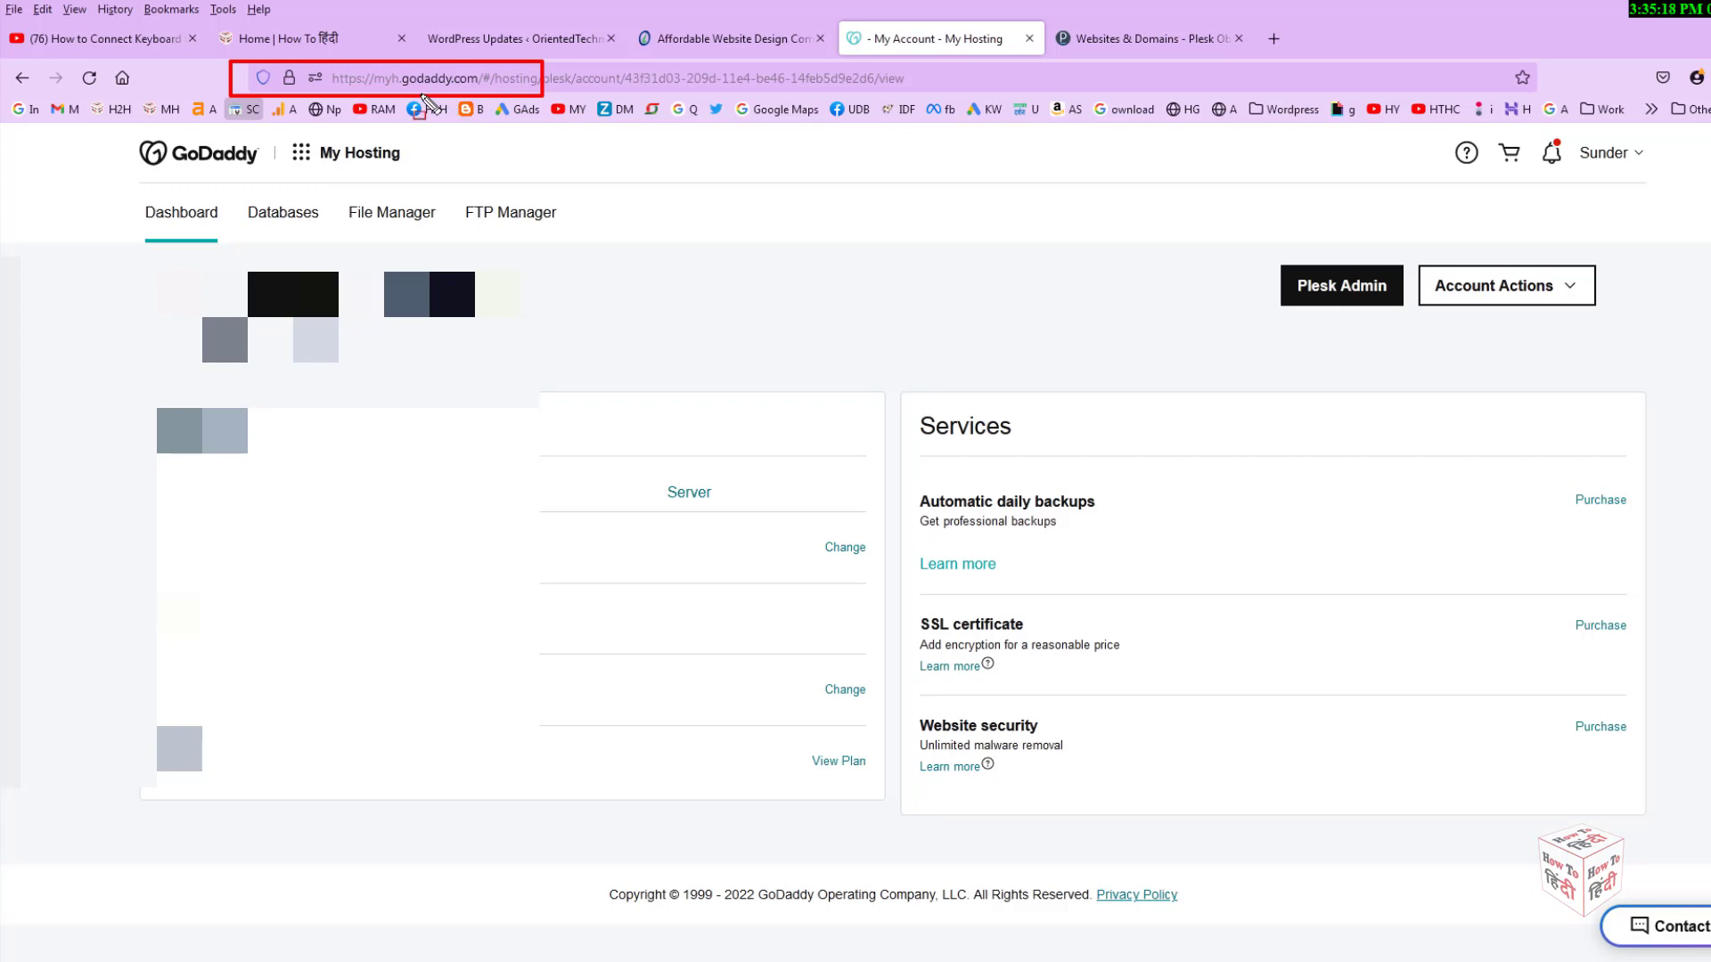
{"action": "left_click_drag", "start_coordinate": [1263, 246], "coordinate": [1414, 319]}
{"action": "left_click", "coordinate": [1337, 286]}
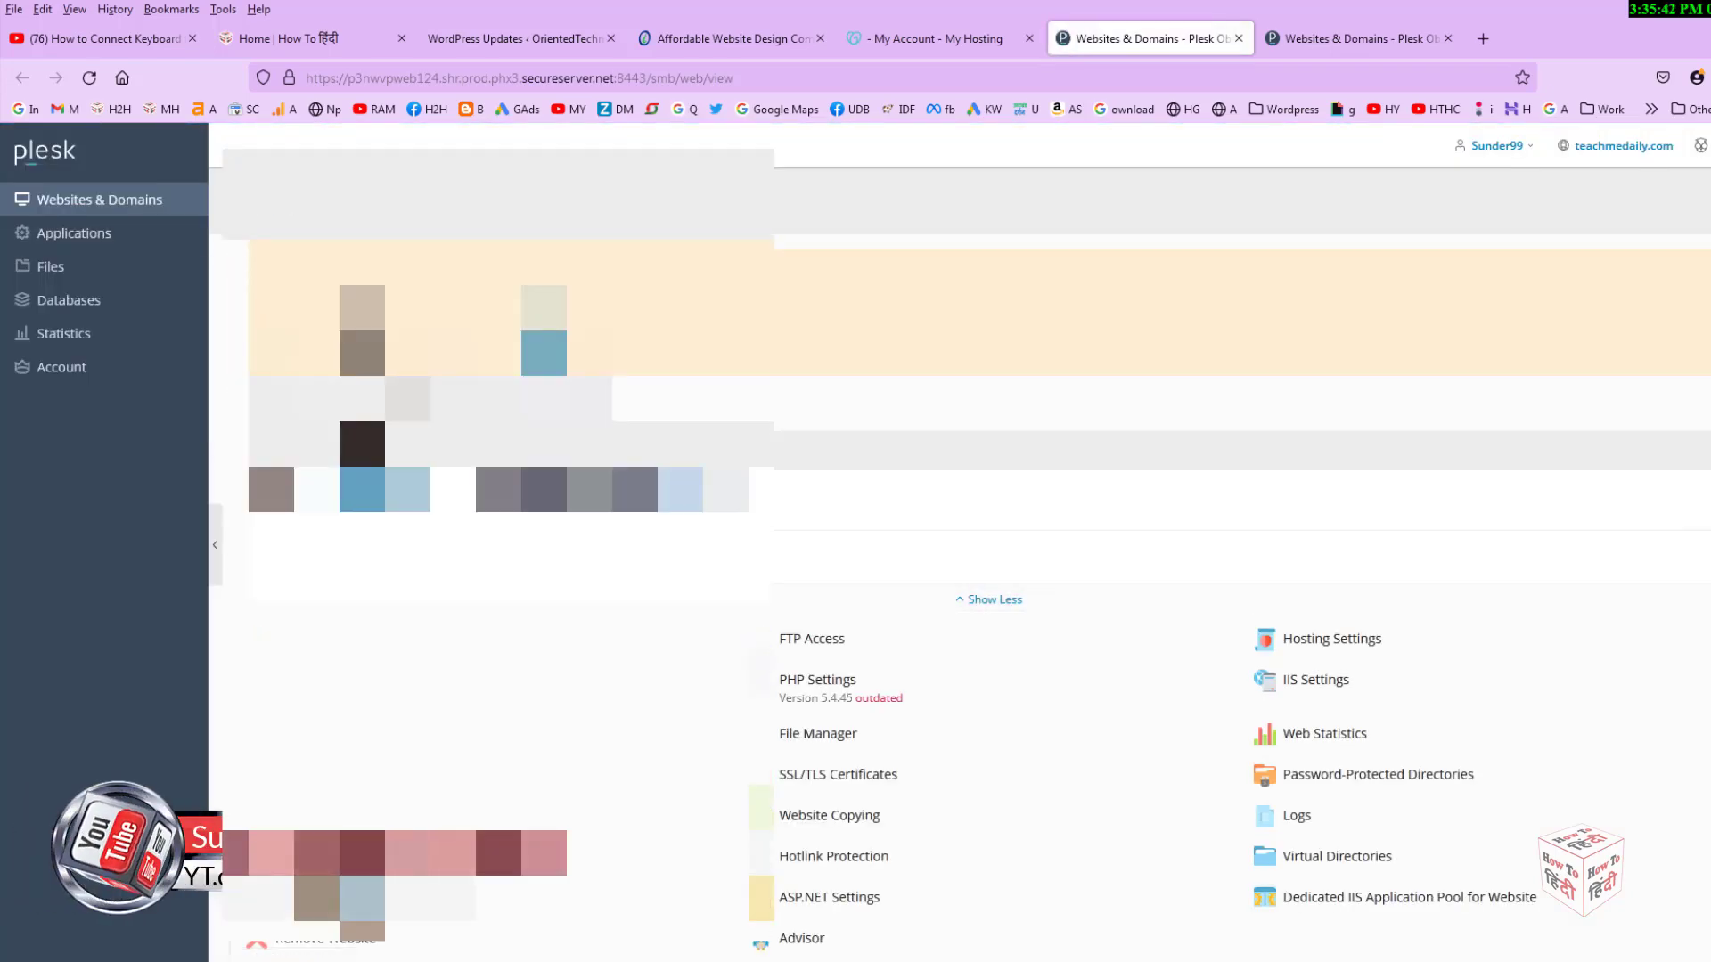
Look through the hosted websites and domains for the orientedtechnology.com section
{"action": "scroll", "coordinate": [980, 446], "scroll_direction": "down", "scroll_amount": 5}
{"action": "scroll", "coordinate": [980, 534], "scroll_direction": "down", "scroll_amount": 3}
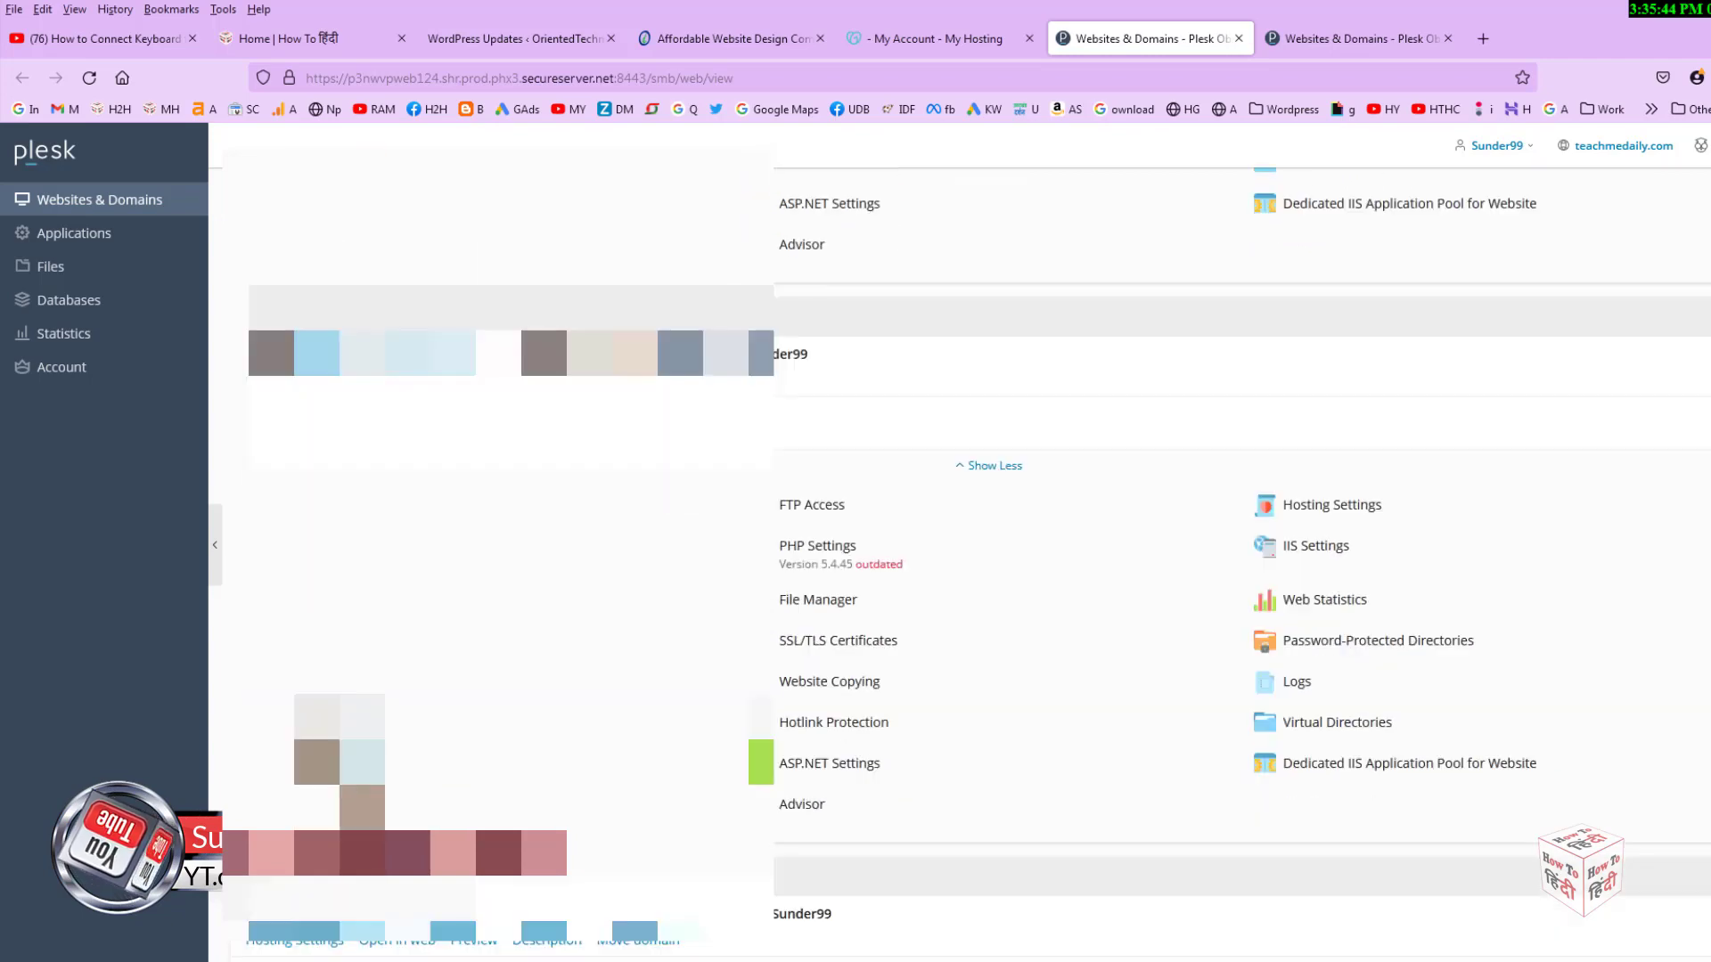
{"action": "scroll", "coordinate": [980, 534], "scroll_direction": "down", "scroll_amount": 5}
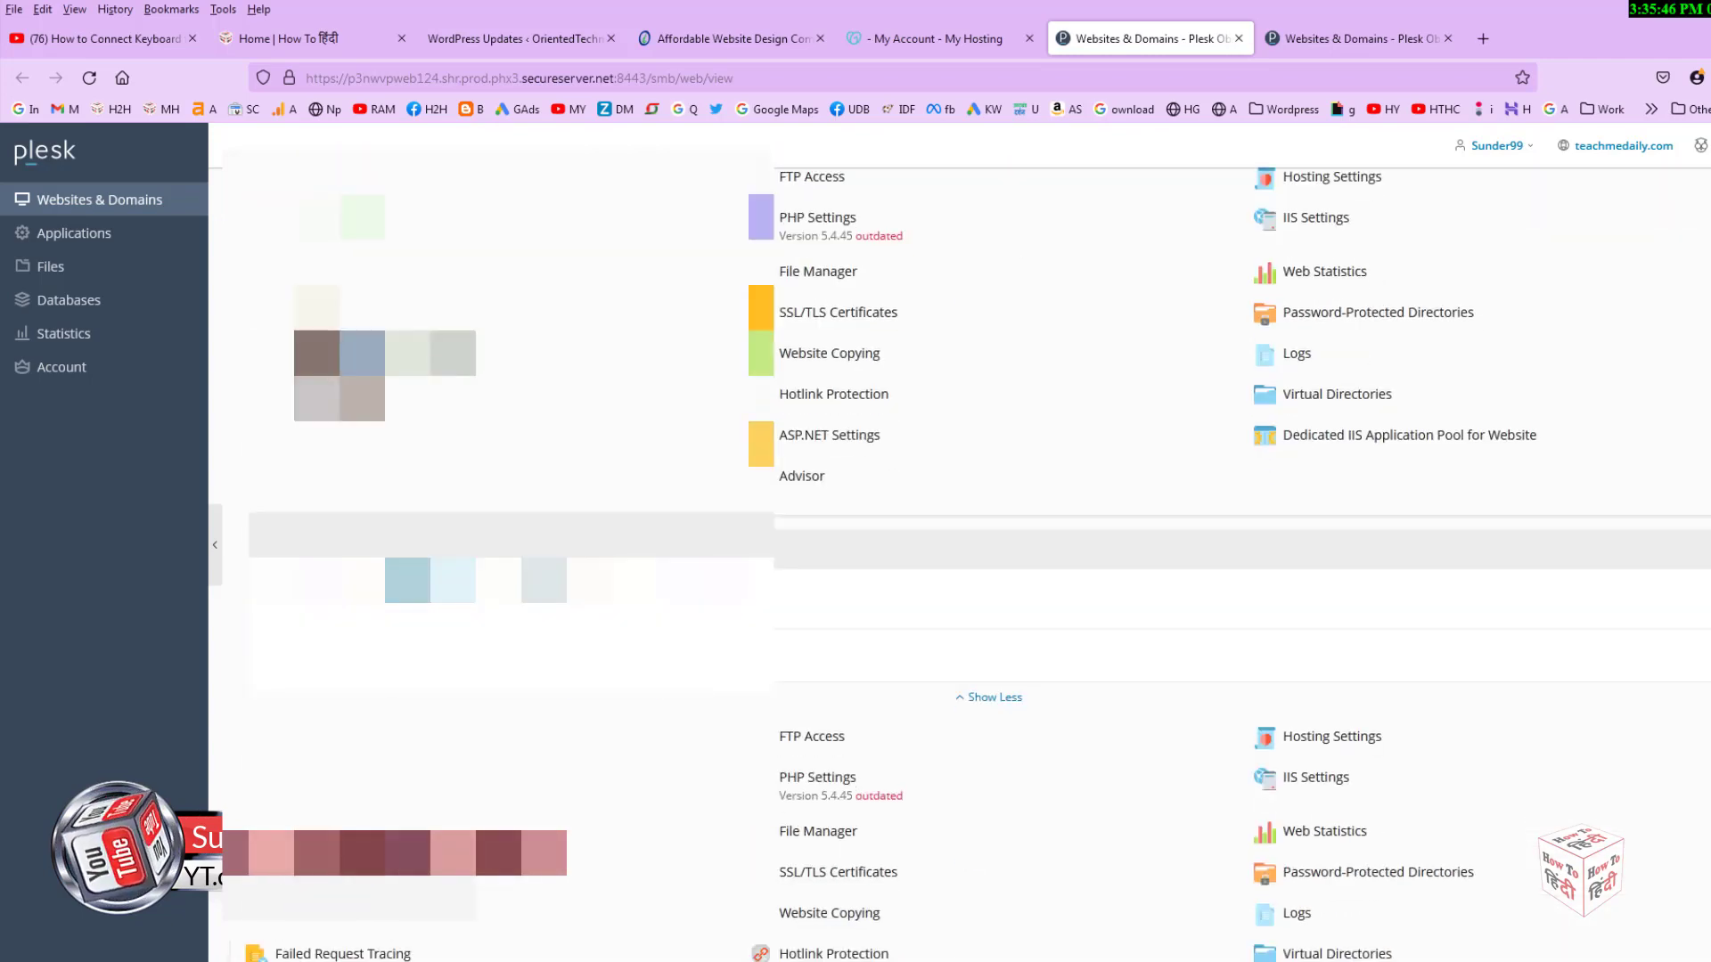
{"action": "scroll", "coordinate": [980, 535], "scroll_direction": "down", "scroll_amount": 5}
{"action": "scroll", "coordinate": [981, 534], "scroll_direction": "down", "scroll_amount": 4}
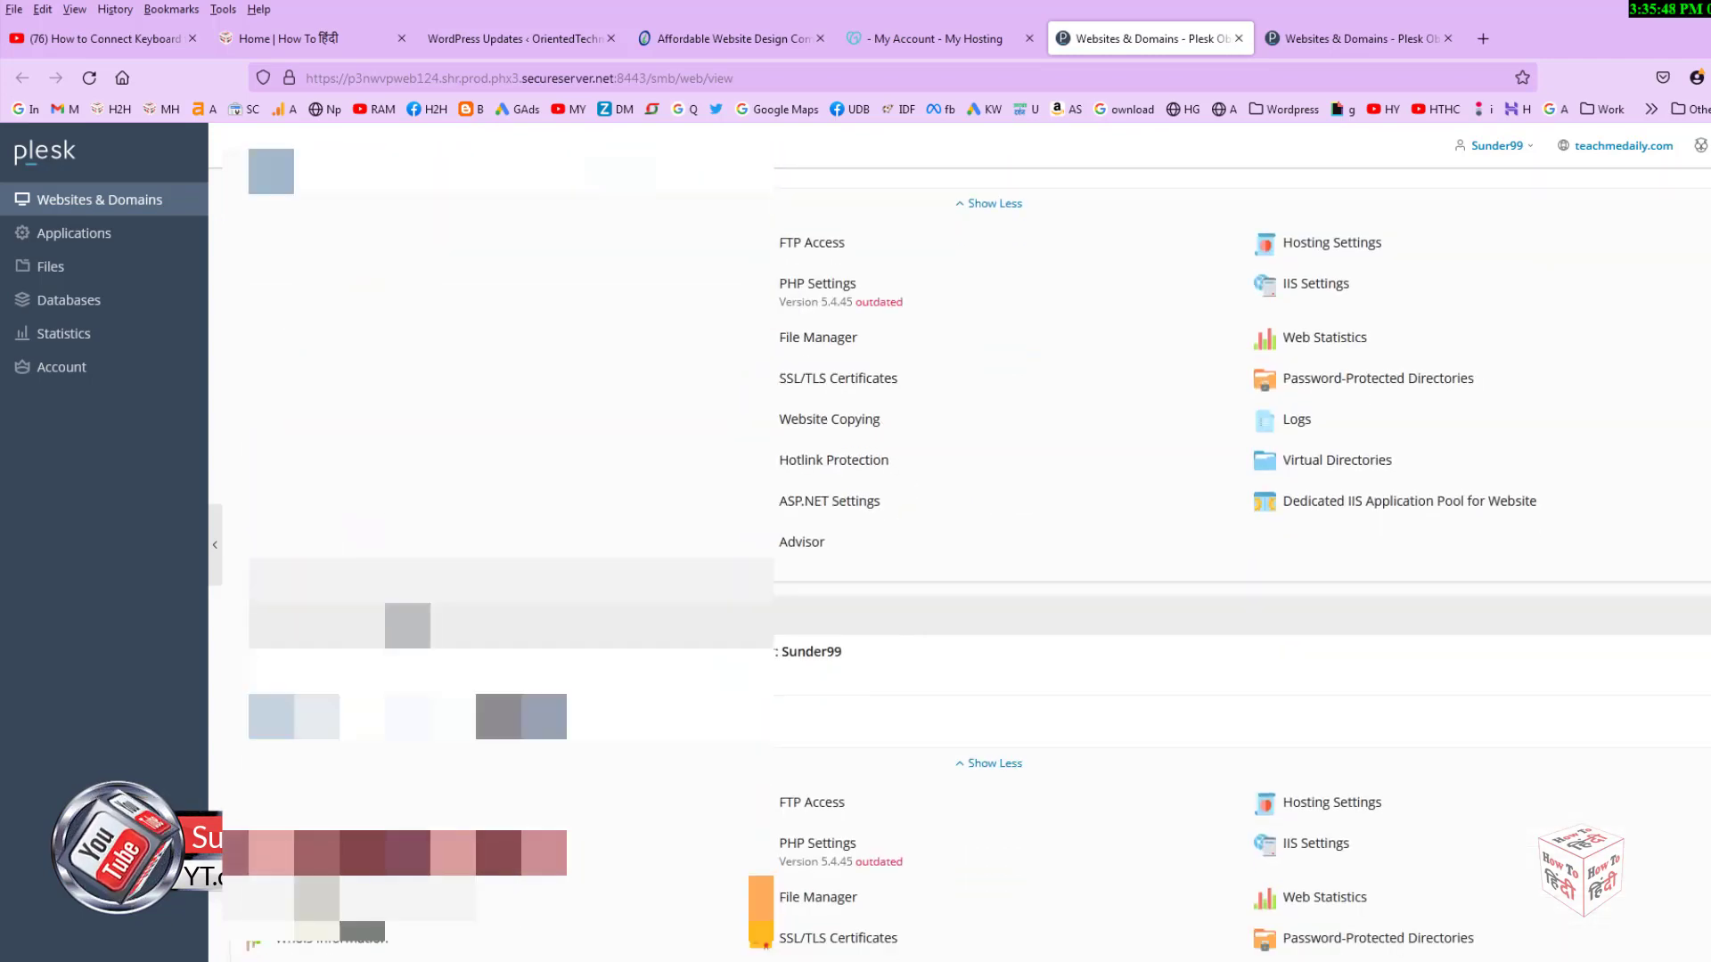
{"action": "scroll", "coordinate": [980, 535], "scroll_direction": "down", "scroll_amount": 4}
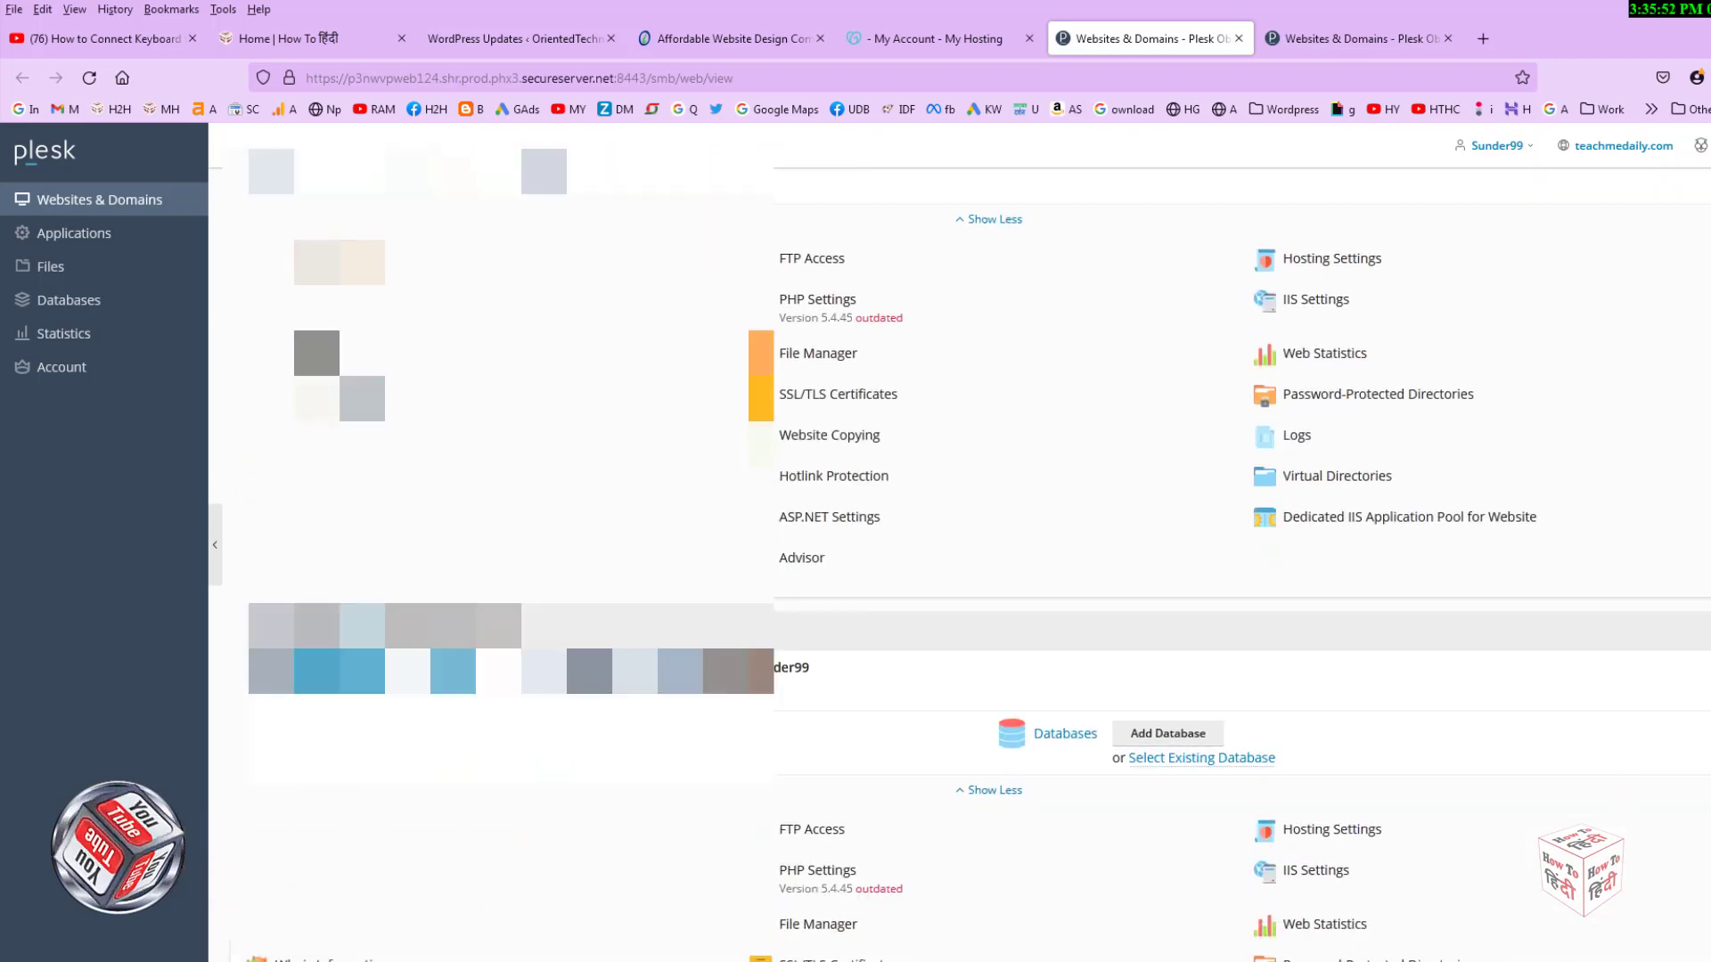
{"action": "scroll", "coordinate": [980, 535], "scroll_direction": "down", "scroll_amount": 2}
{"action": "scroll", "coordinate": [980, 535], "scroll_direction": "down", "scroll_amount": 5}
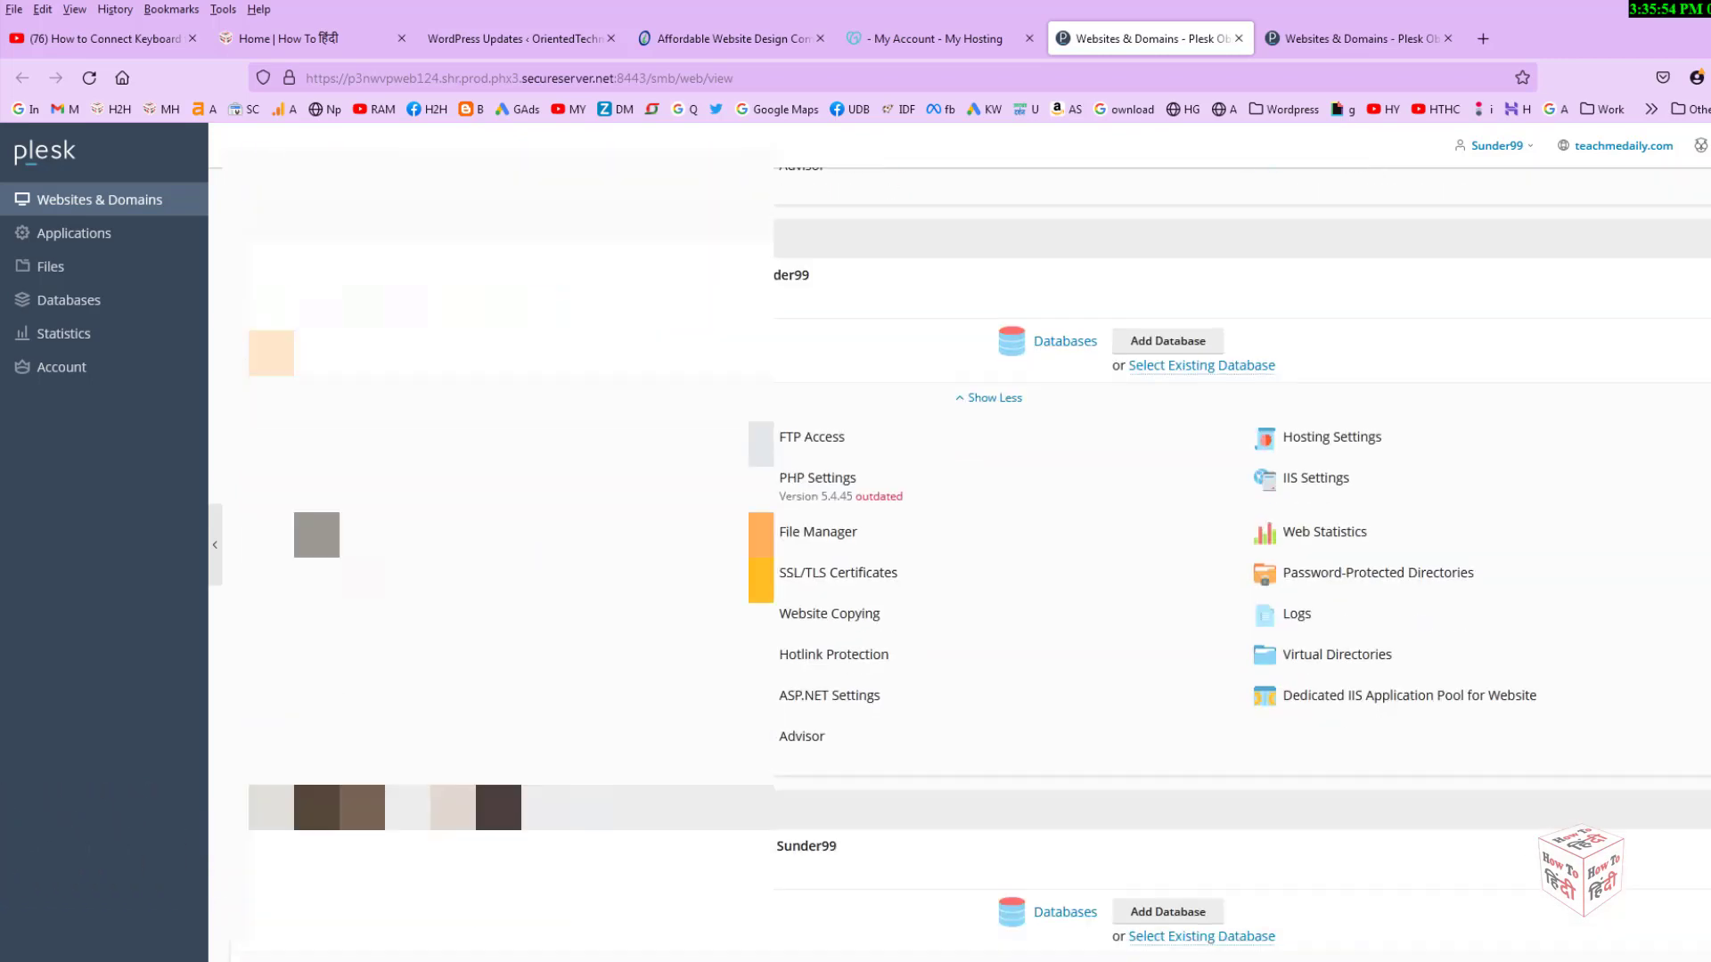
{"action": "scroll", "coordinate": [980, 535], "scroll_direction": "down", "scroll_amount": 9}
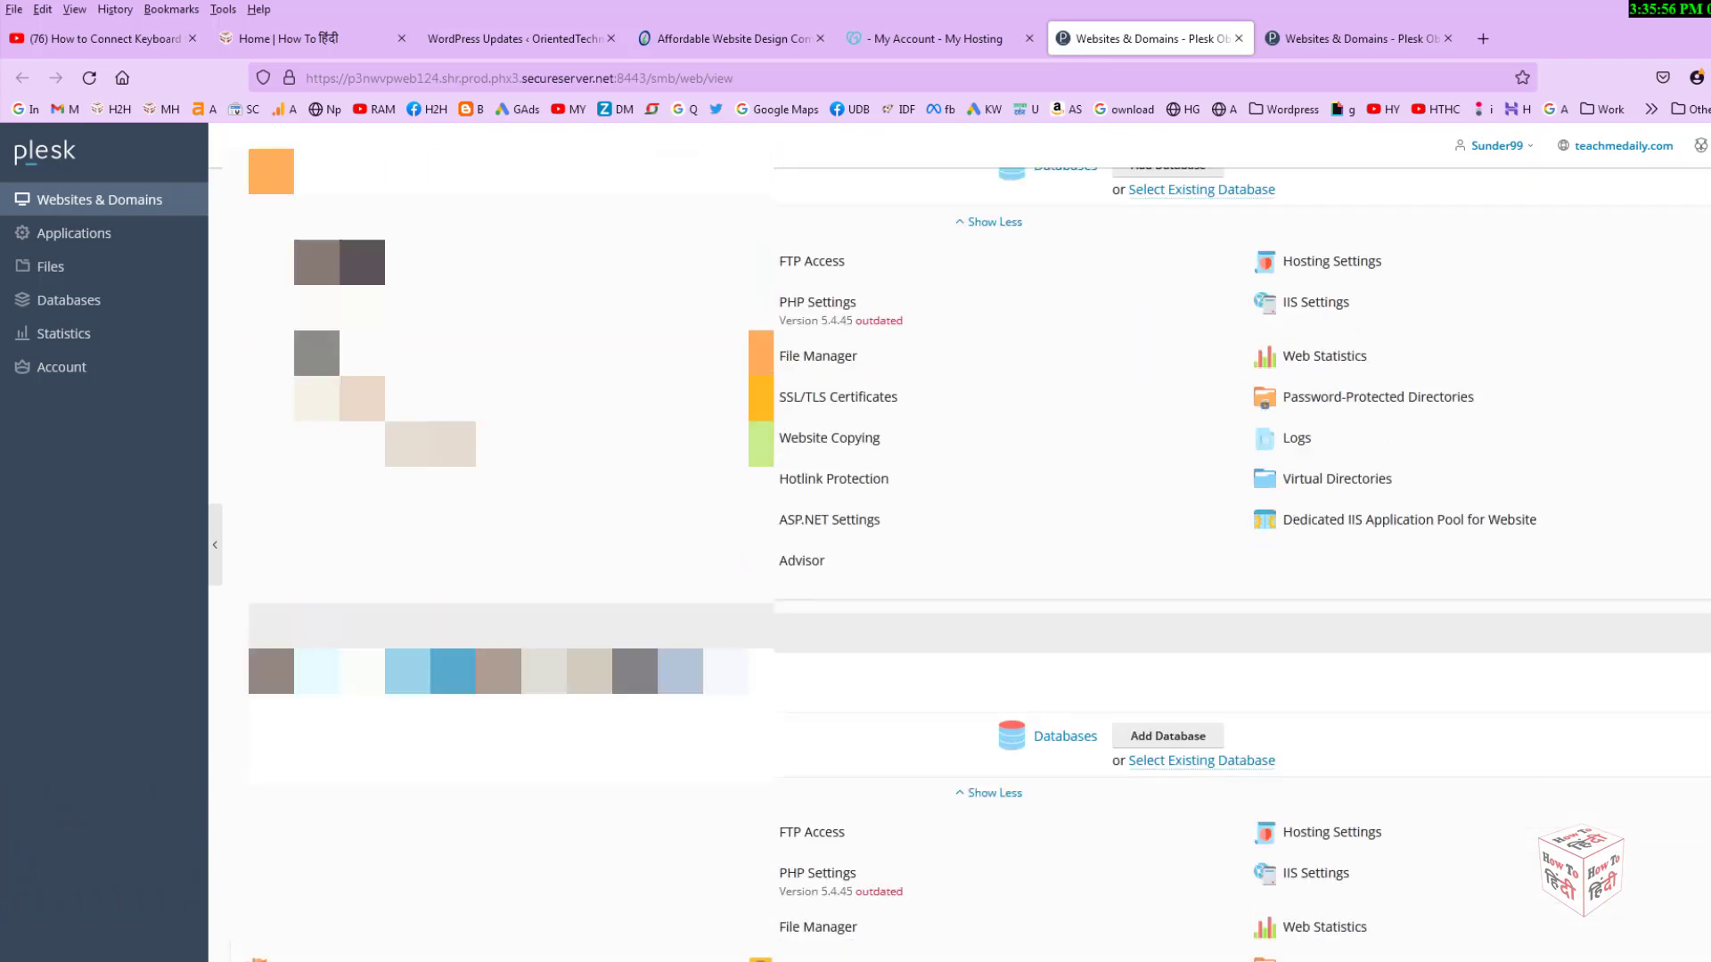
{"action": "scroll", "coordinate": [980, 534], "scroll_direction": "down", "scroll_amount": 10}
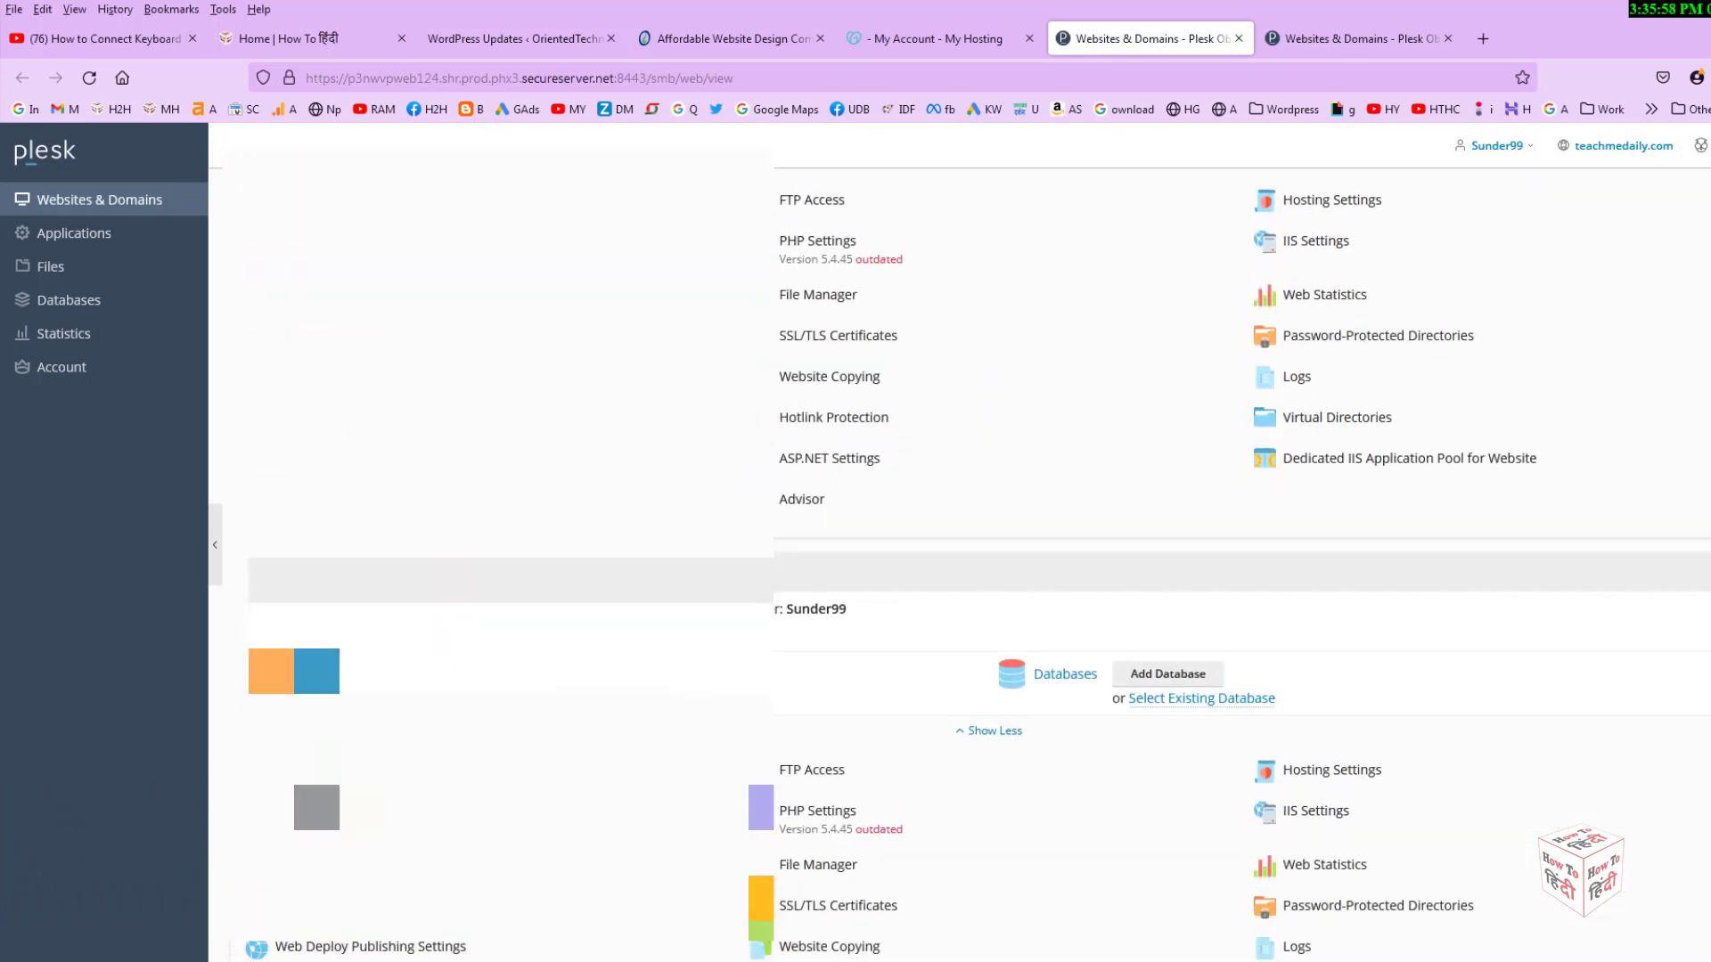
{"action": "scroll", "coordinate": [981, 535], "scroll_direction": "down", "scroll_amount": 8}
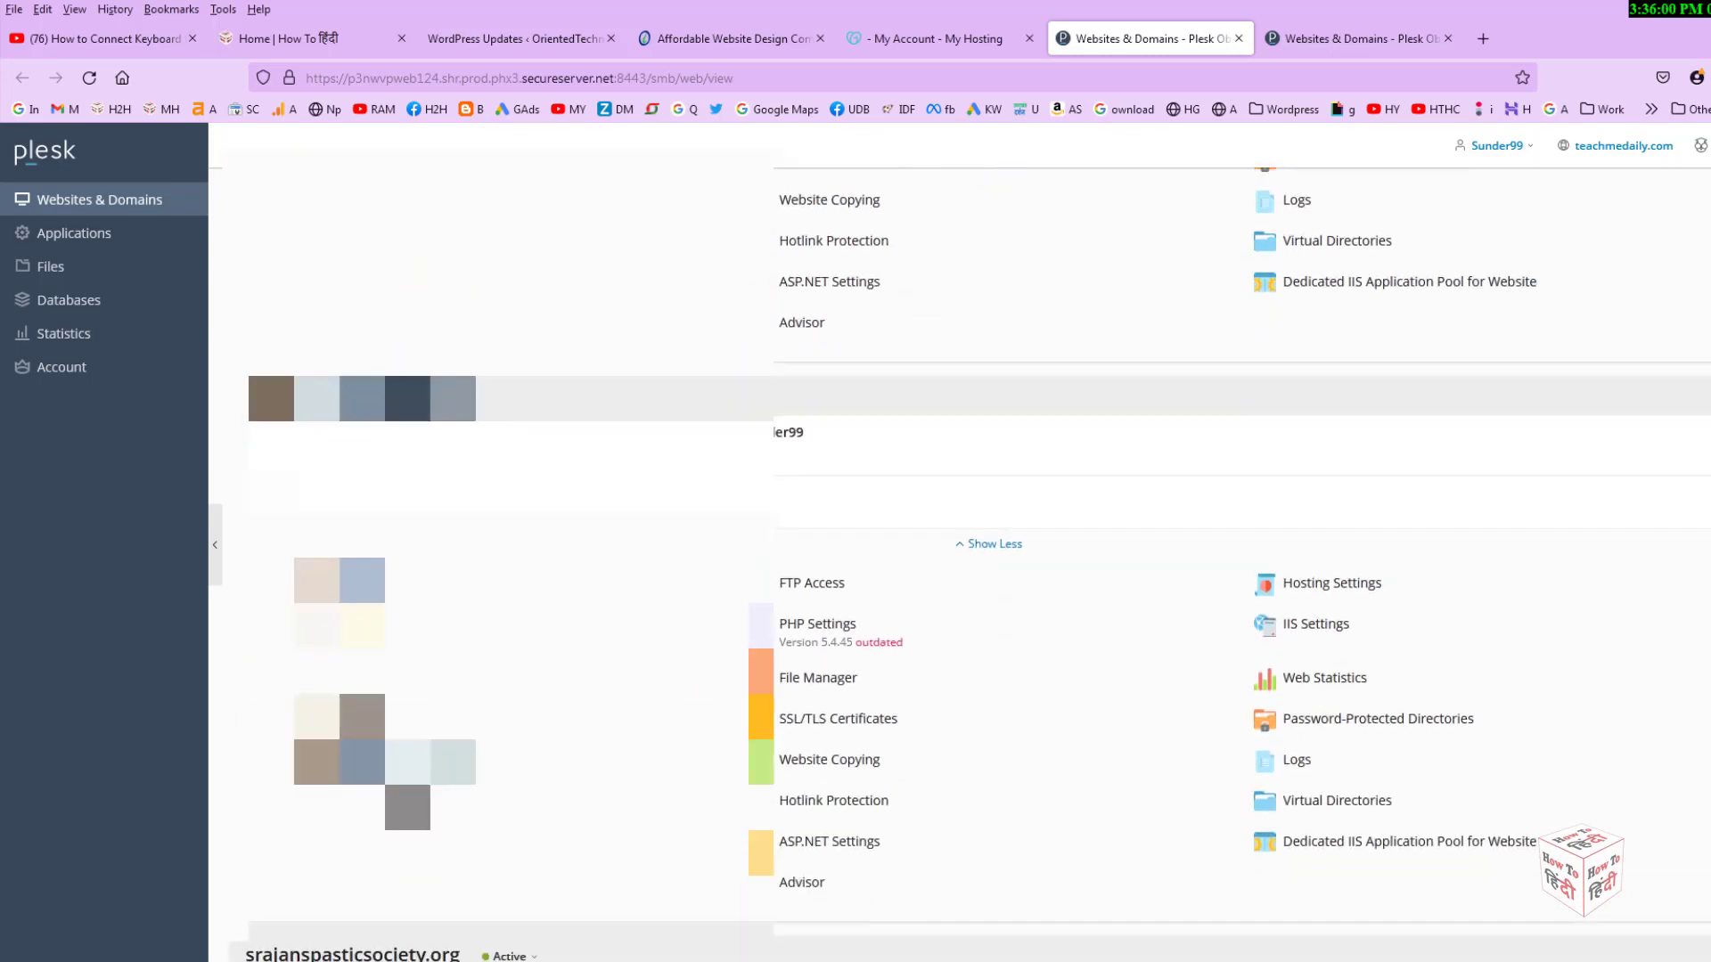
{"action": "scroll", "coordinate": [841, 511], "scroll_direction": "down", "scroll_amount": 8}
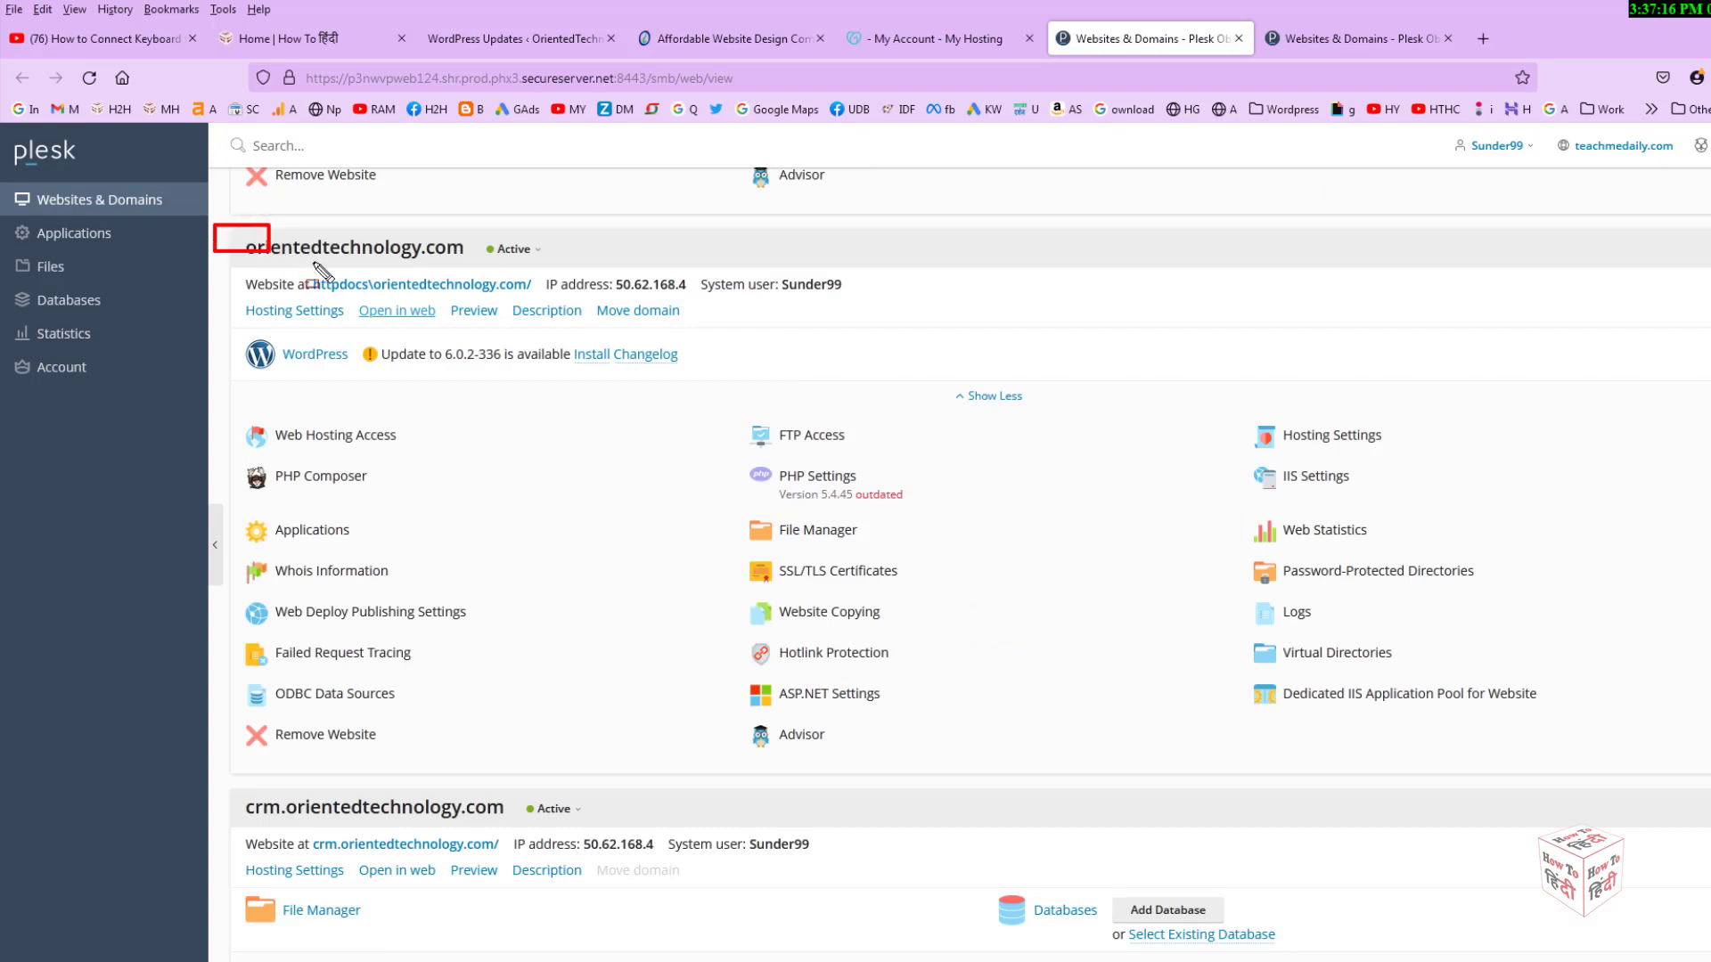
Box the orientedtechnology.com section and its PHP Settings entry, clear the markings, and open that website's PHP settings
{"action": "left_click_drag", "start_coordinate": [316, 267], "coordinate": [534, 273]}
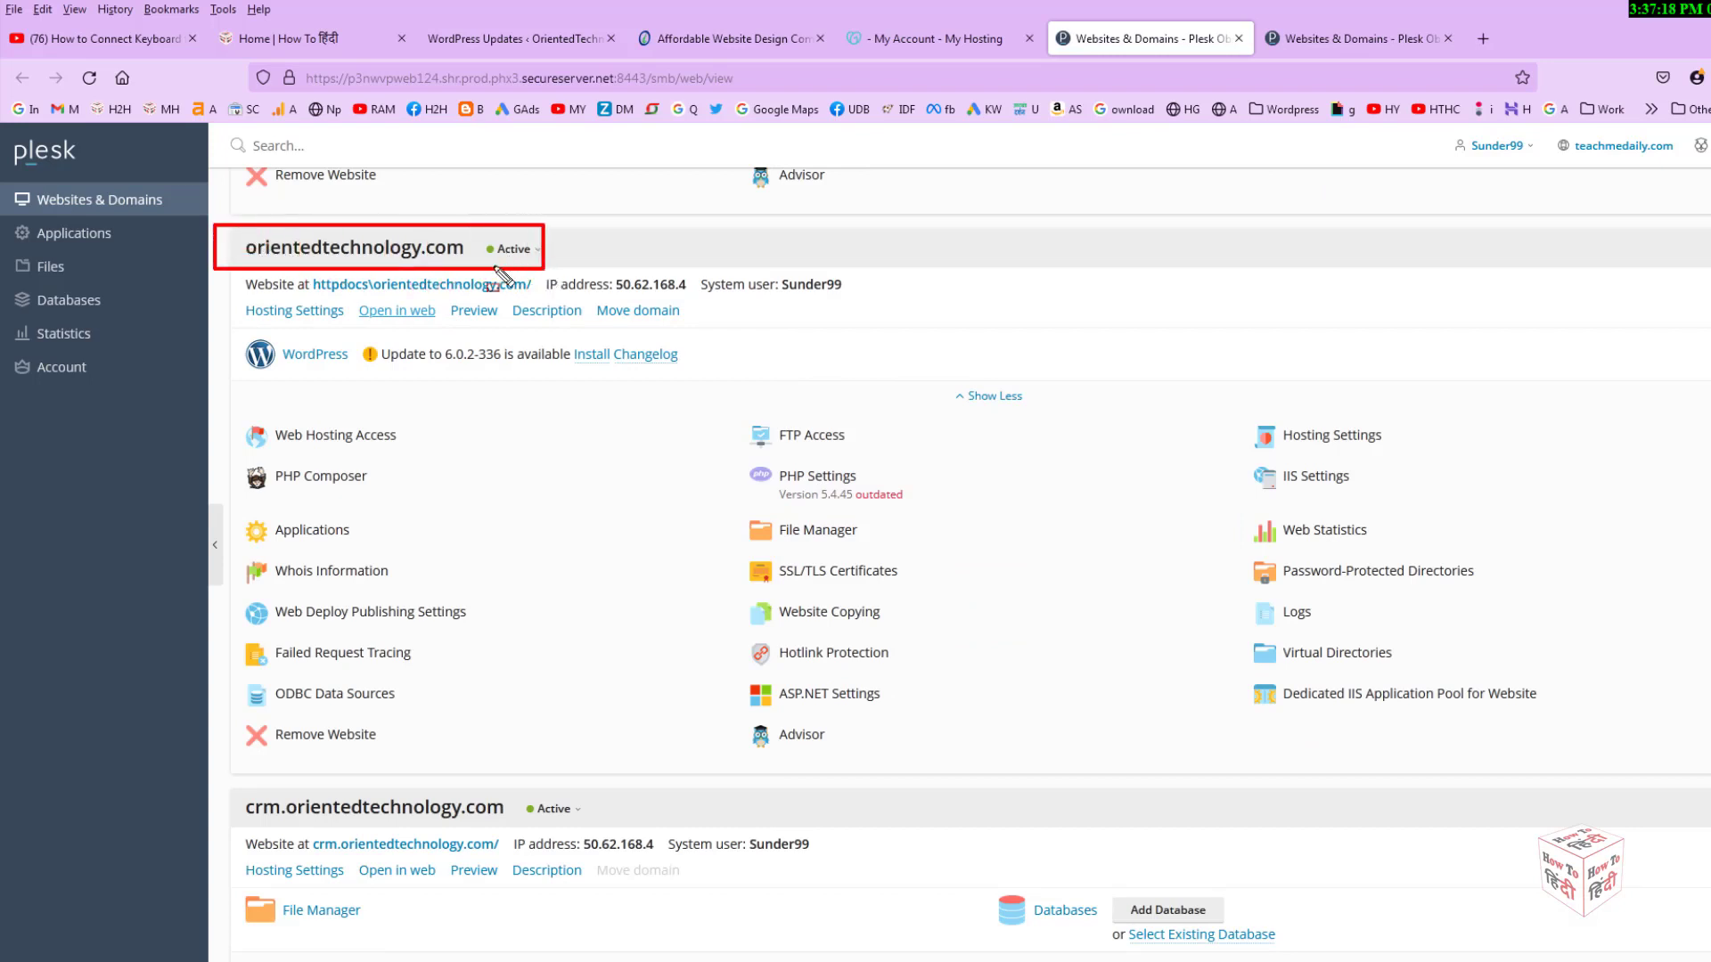
{"action": "mouse_move", "coordinate": [218, 788]}
{"action": "left_mouse_down"}
{"action": "mouse_move", "coordinate": [489, 851]}
{"action": "mouse_move", "coordinate": [625, 833]}
{"action": "left_mouse_up"}
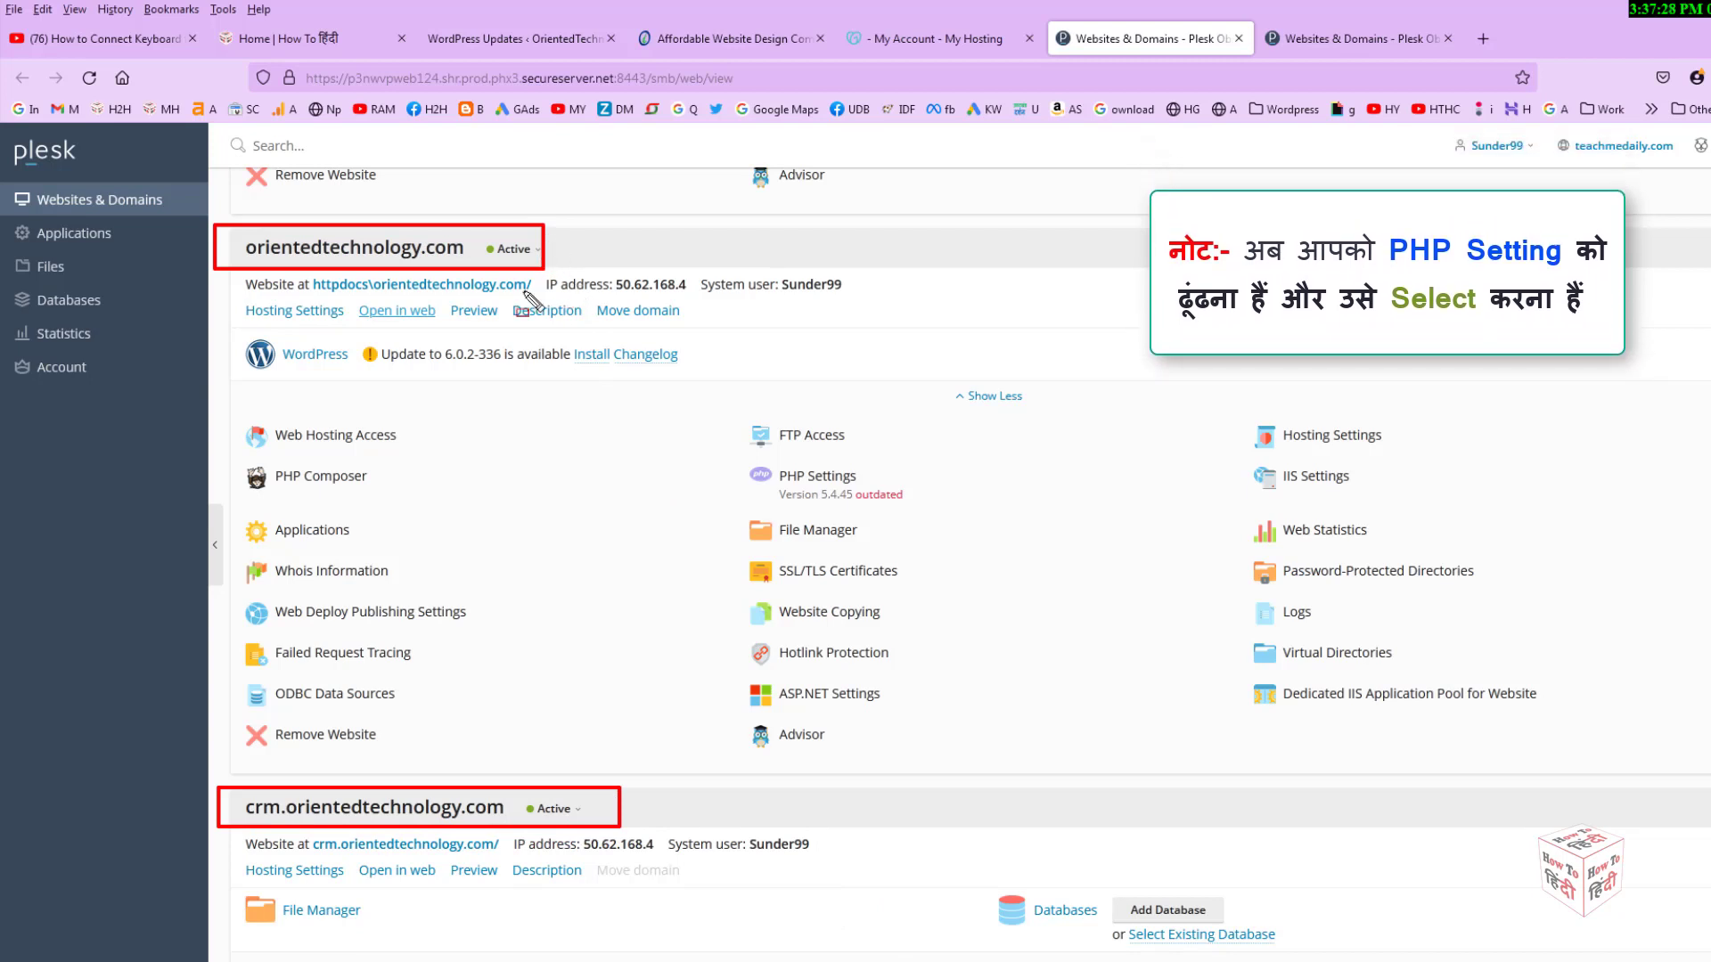
{"action": "left_click_drag", "start_coordinate": [236, 384], "coordinate": [1710, 772]}
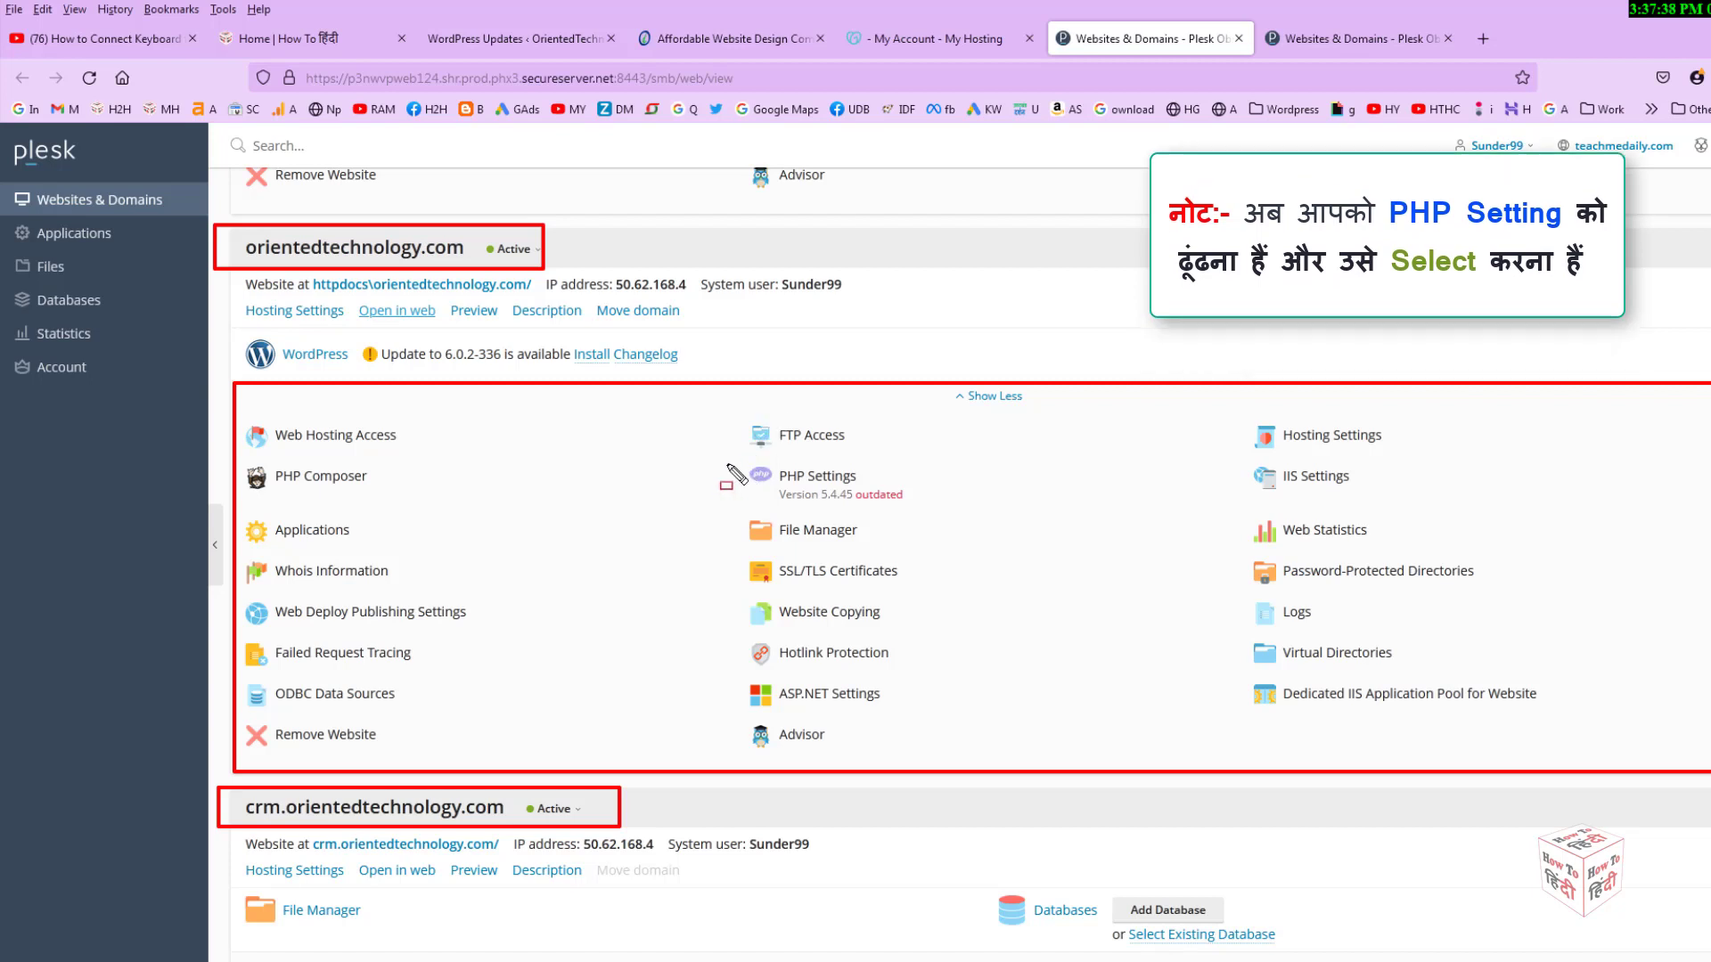
{"action": "mouse_move", "coordinate": [714, 450]}
{"action": "left_mouse_down"}
{"action": "mouse_move", "coordinate": [851, 499]}
{"action": "mouse_move", "coordinate": [1019, 515]}
{"action": "left_mouse_up"}
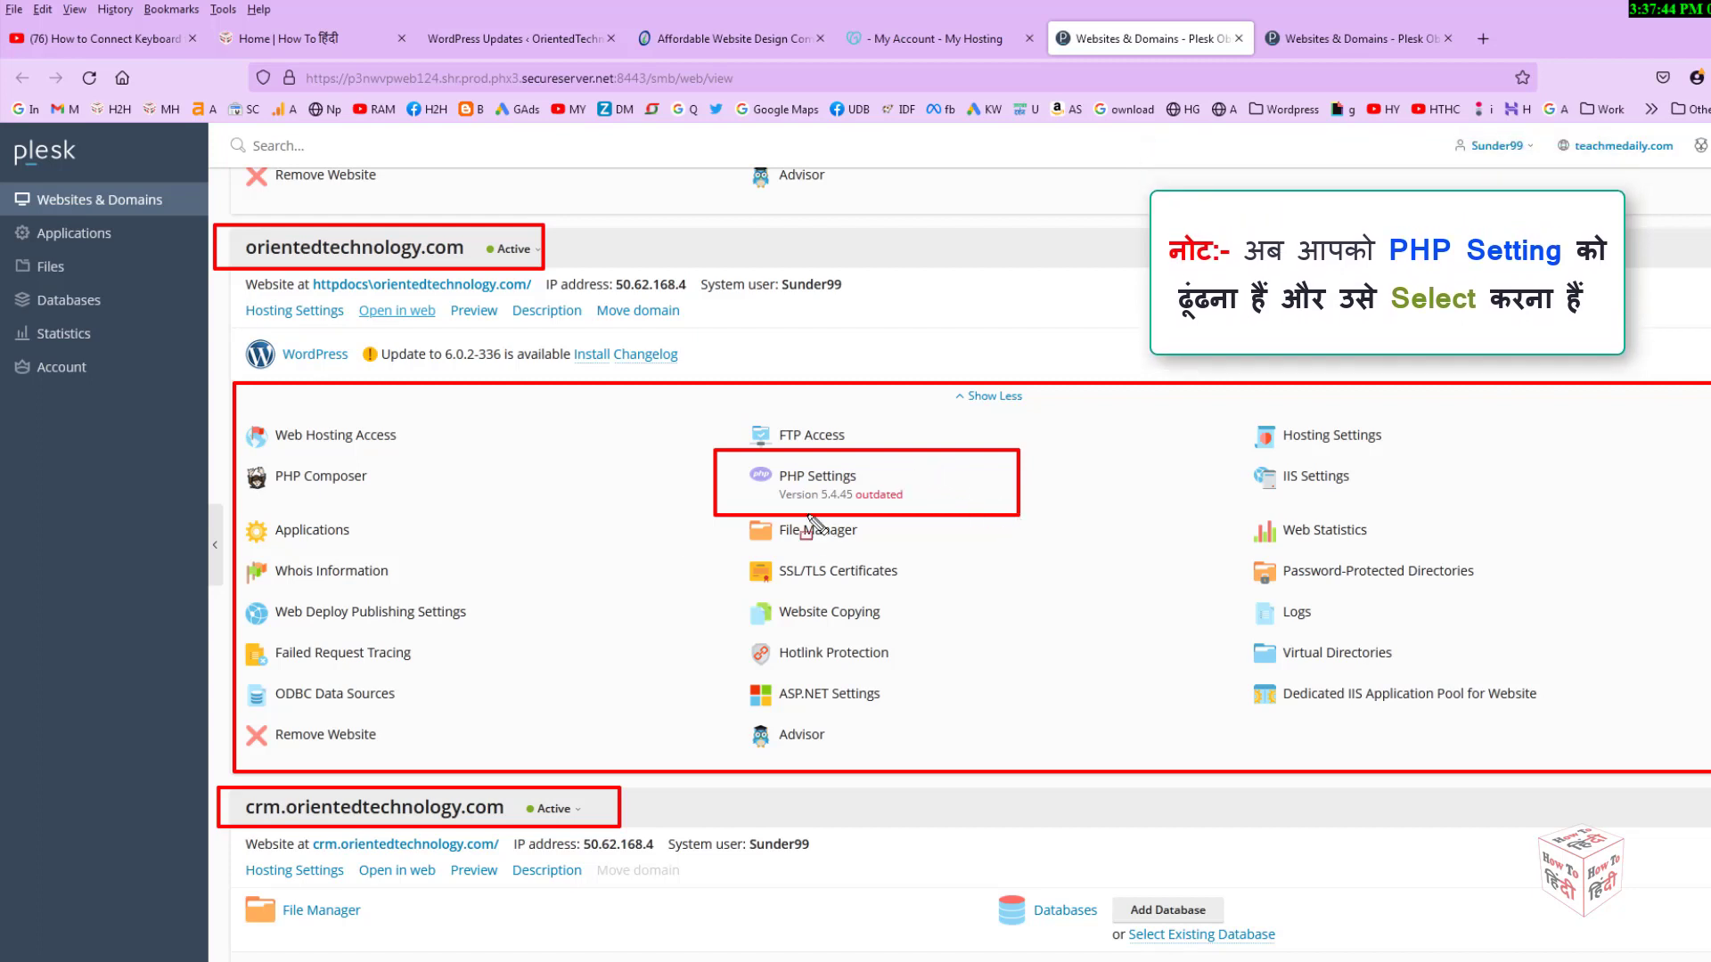
{"action": "left_click_drag", "start_coordinate": [852, 512], "coordinate": [853, 513]}
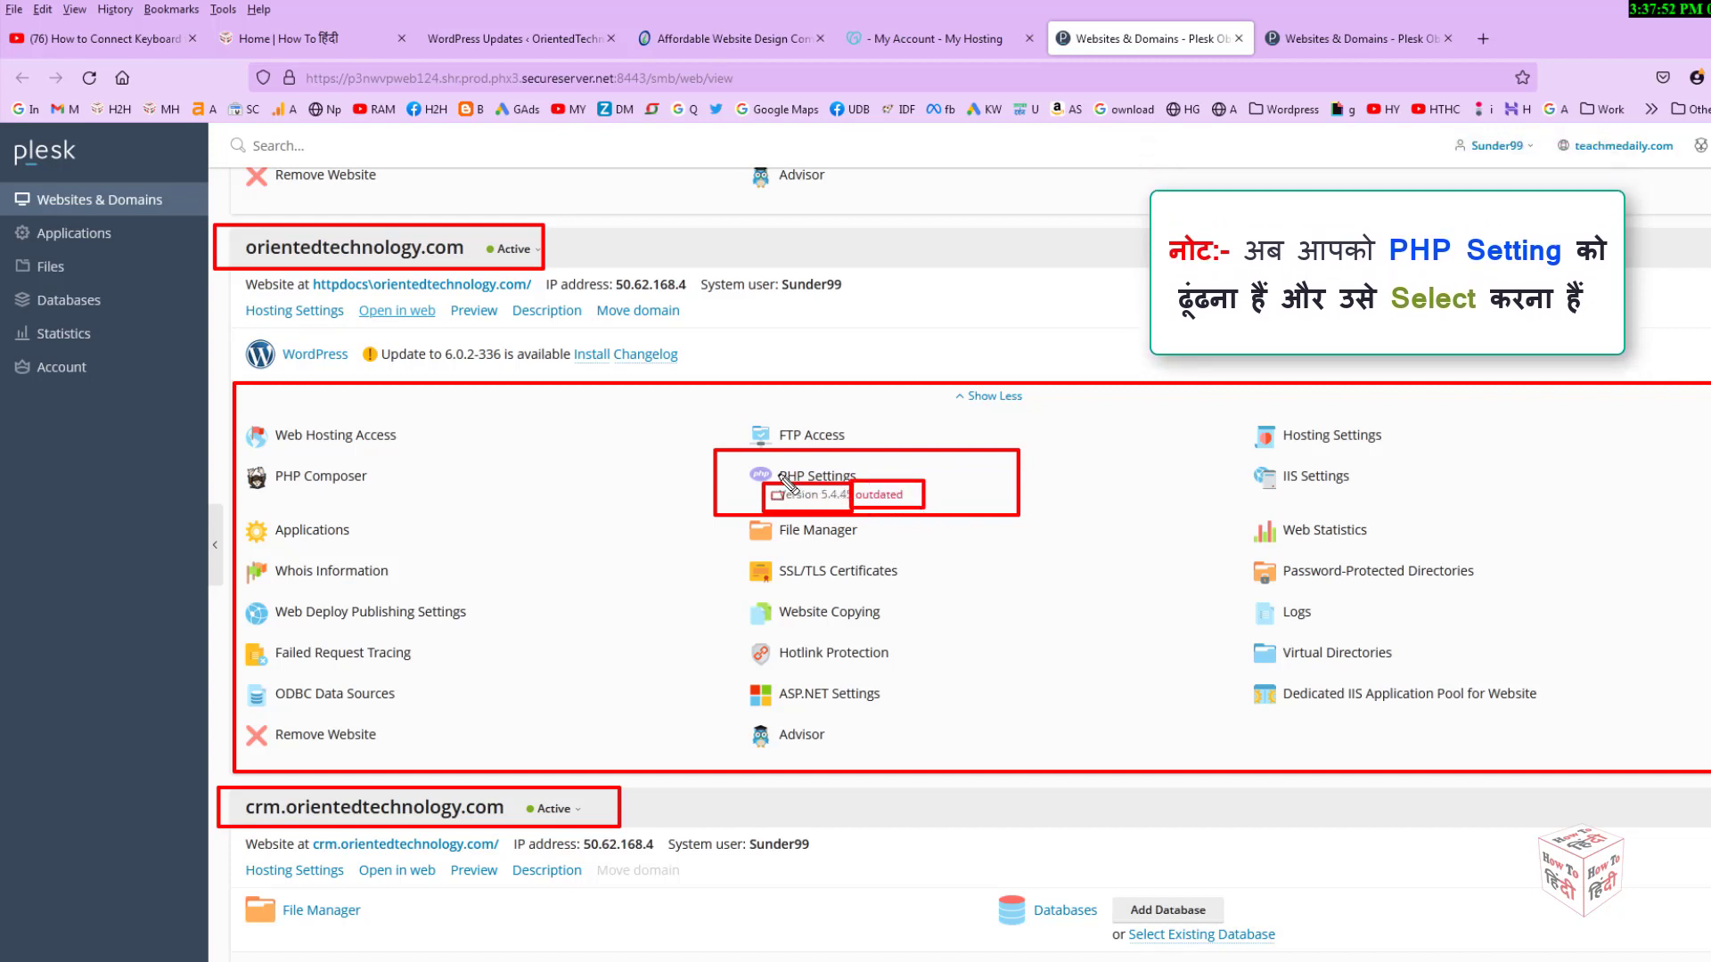
{"action": "key", "text": "Escape"}
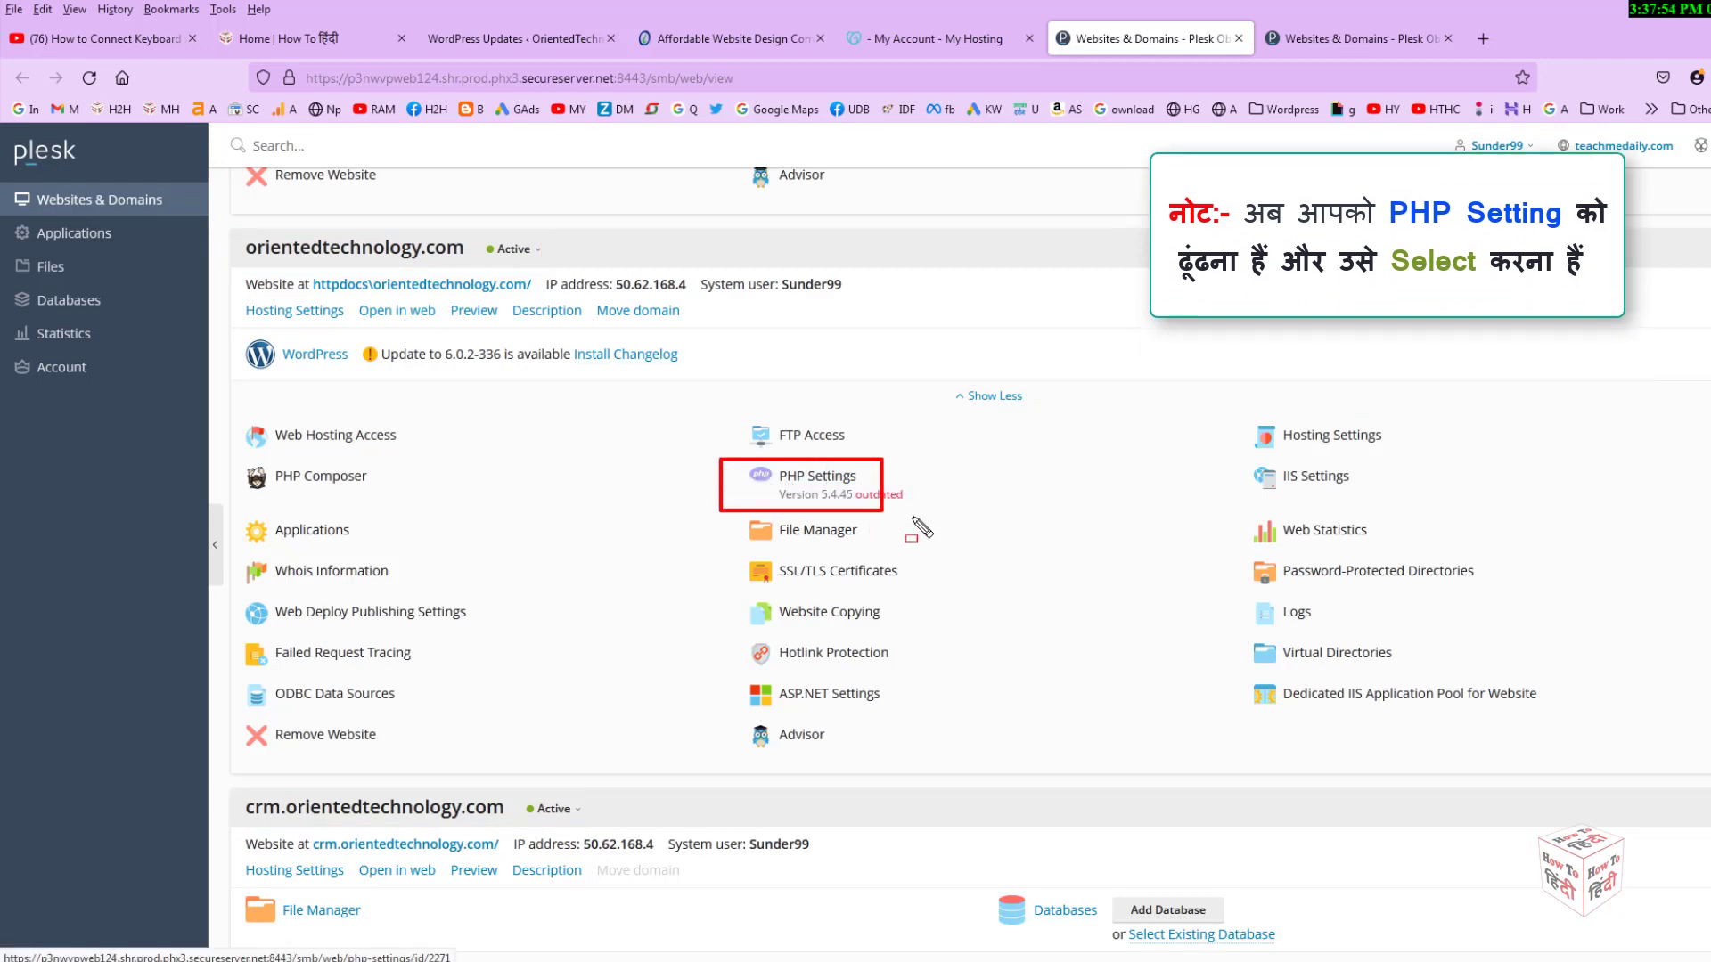
{"action": "left_click", "coordinate": [829, 485]}
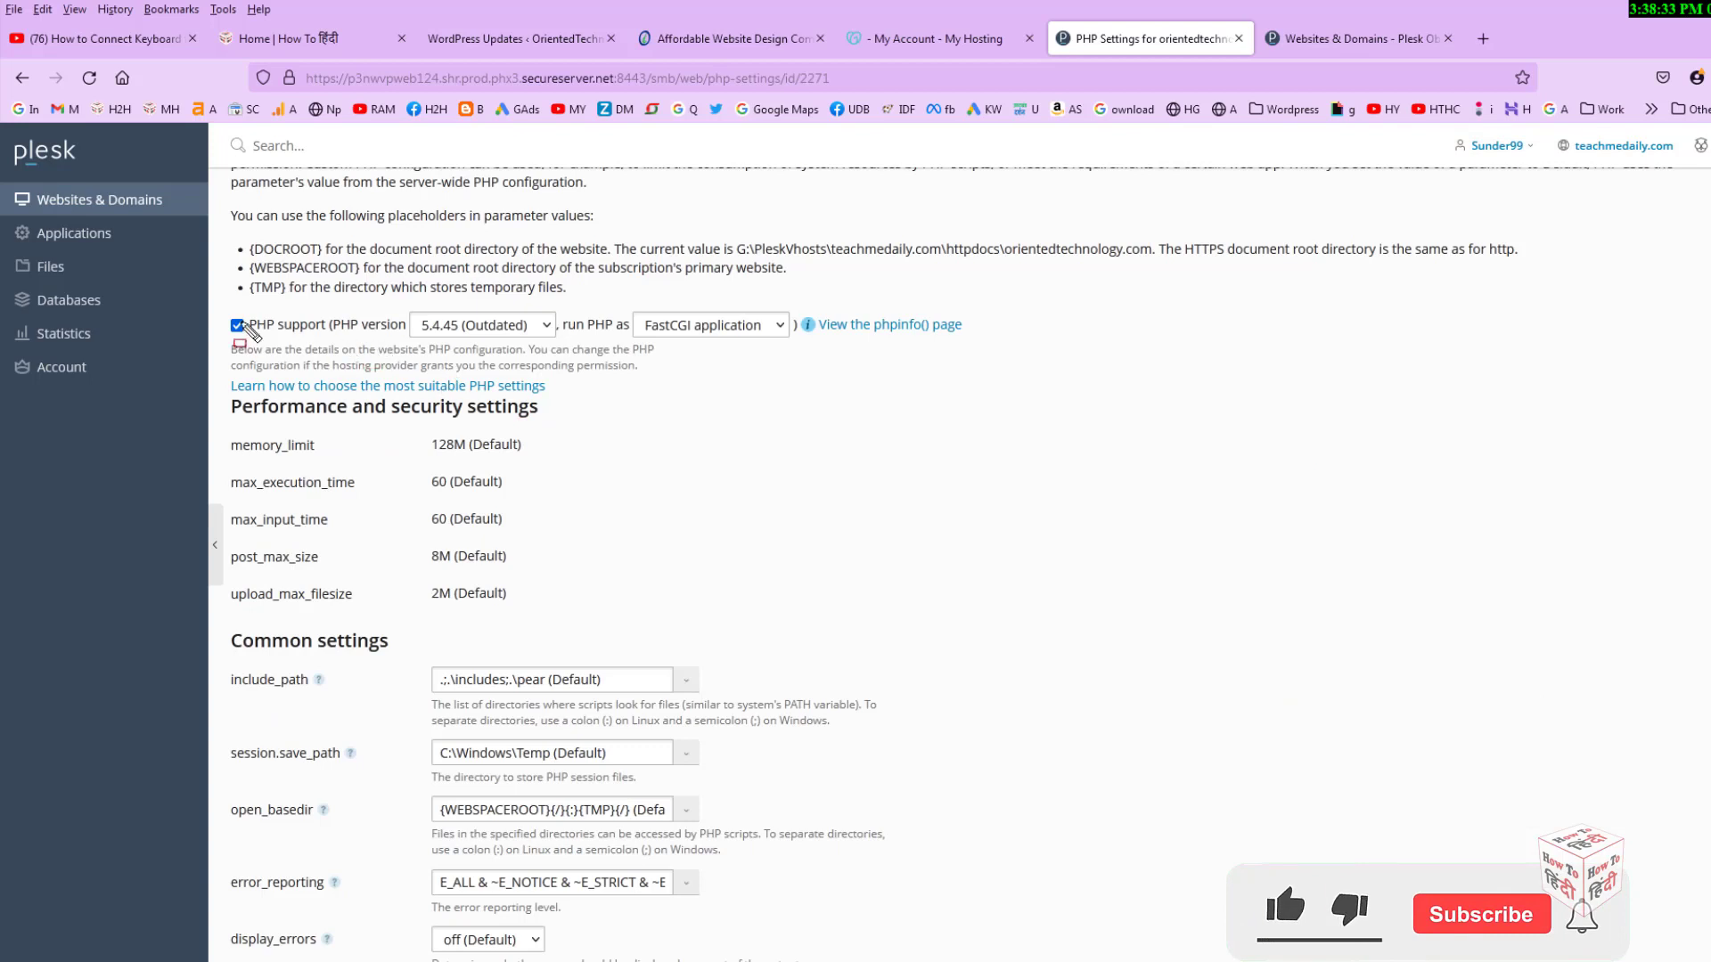
Examine the available PHP versions for the website, boxing the current version, the outdated releases and 7.4.25
{"action": "mouse_move", "coordinate": [214, 307]}
{"action": "left_mouse_down"}
{"action": "mouse_move", "coordinate": [260, 335]}
{"action": "mouse_move", "coordinate": [379, 349]}
{"action": "mouse_move", "coordinate": [573, 346]}
{"action": "left_mouse_up"}
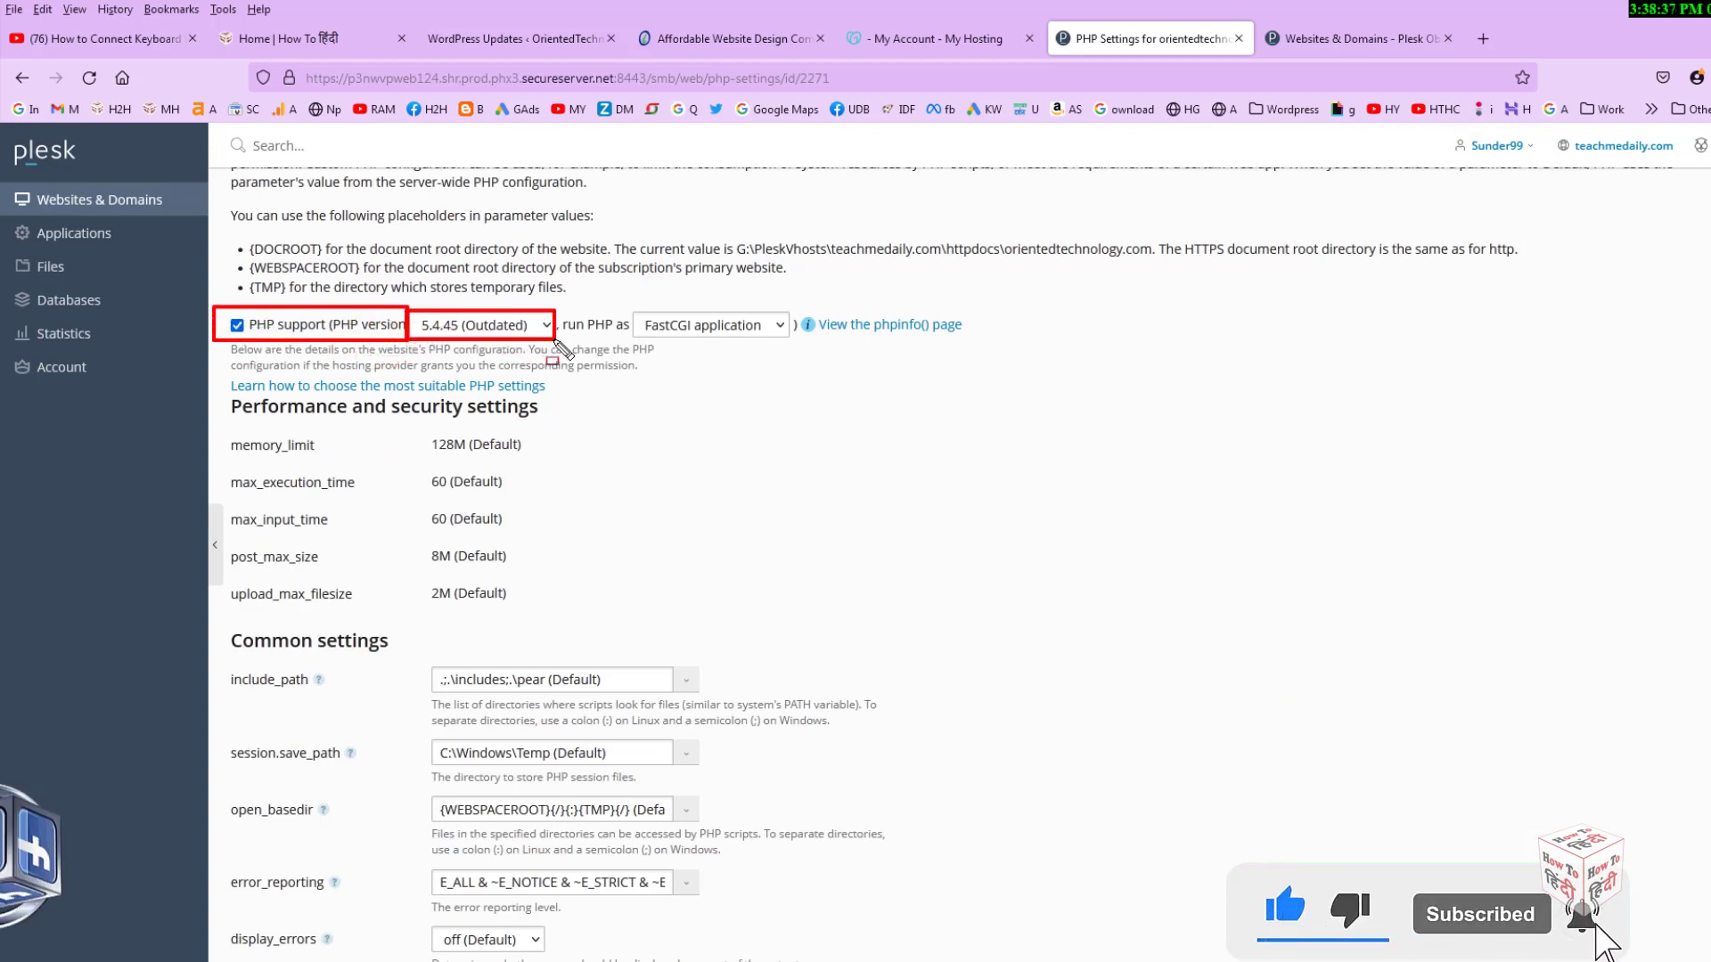
{"action": "key", "text": "Escape"}
{"action": "left_click", "coordinate": [546, 328]}
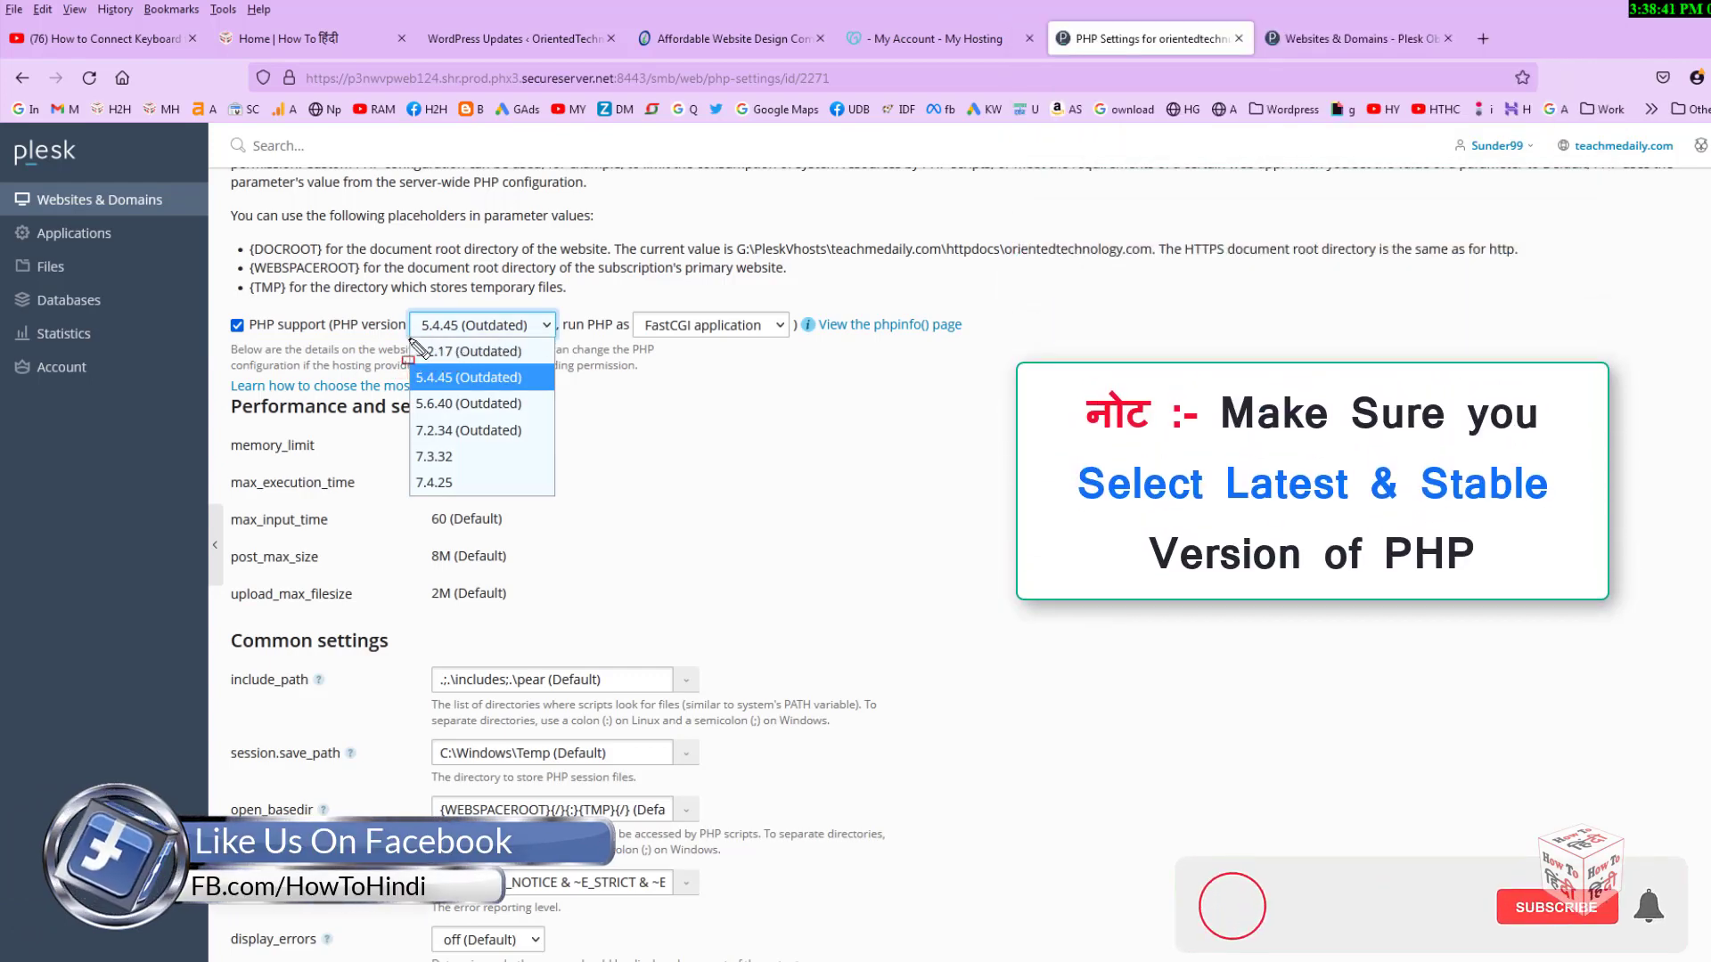
{"action": "left_click_drag", "start_coordinate": [424, 351], "coordinate": [550, 363]}
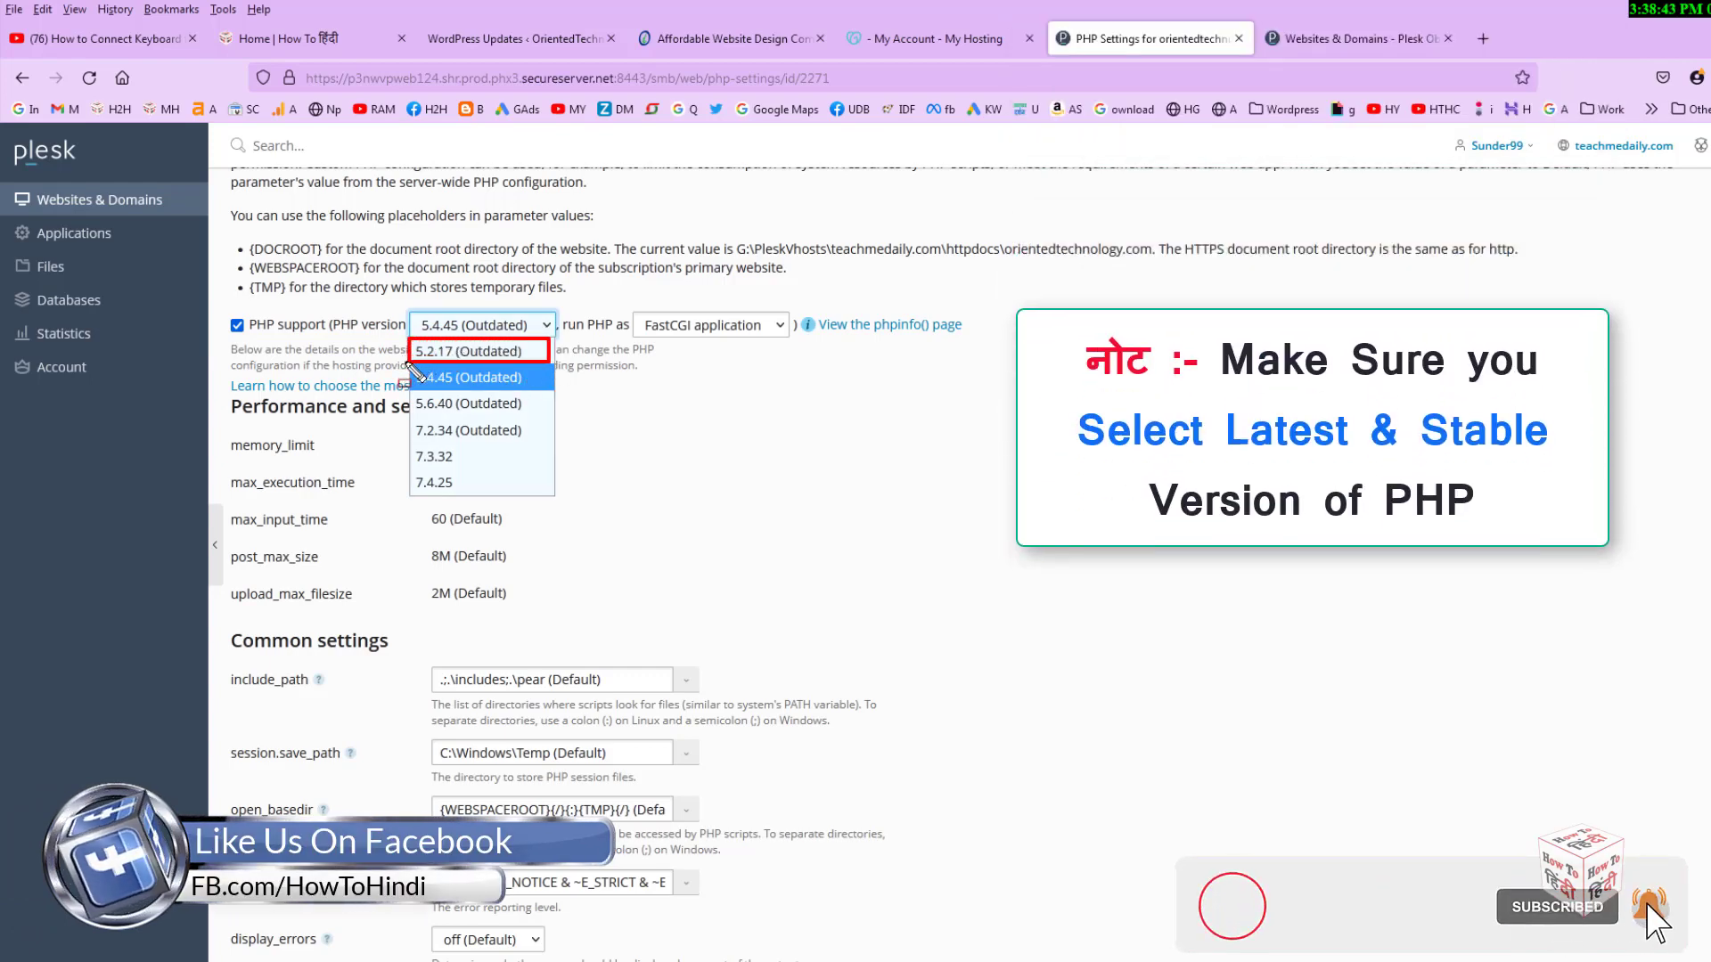
{"action": "left_click_drag", "start_coordinate": [411, 369], "coordinate": [542, 389]}
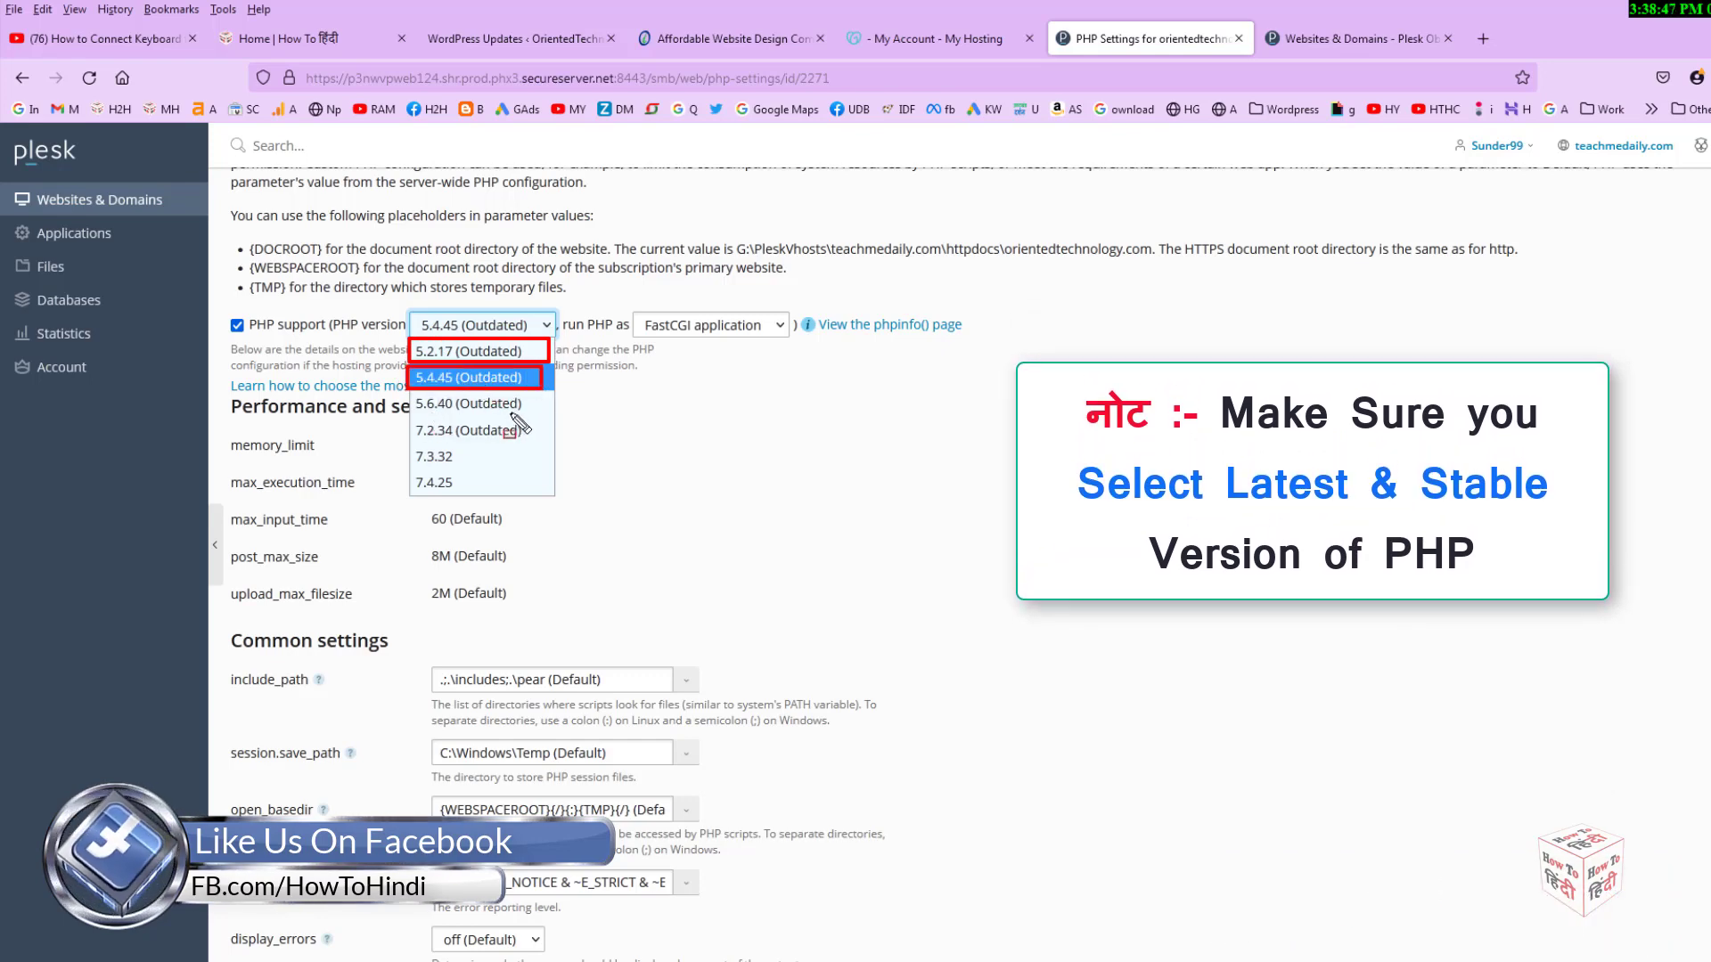
{"action": "left_click_drag", "start_coordinate": [531, 399], "coordinate": [406, 424]}
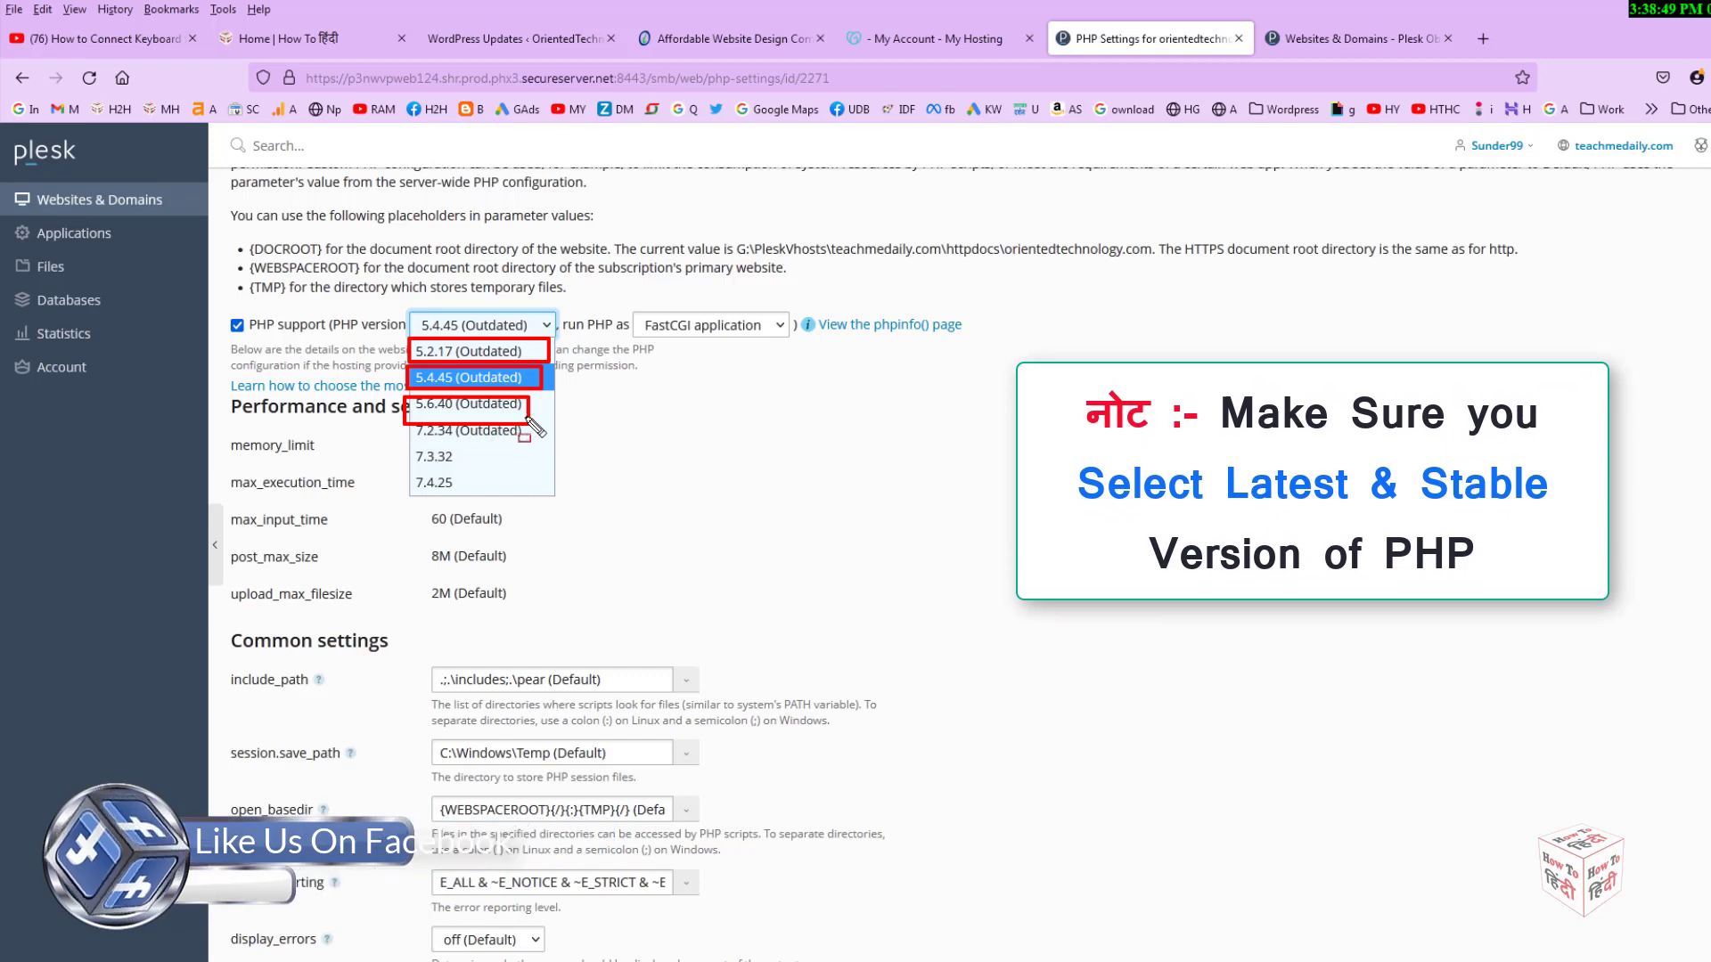
{"action": "left_click_drag", "start_coordinate": [525, 416], "coordinate": [401, 441]}
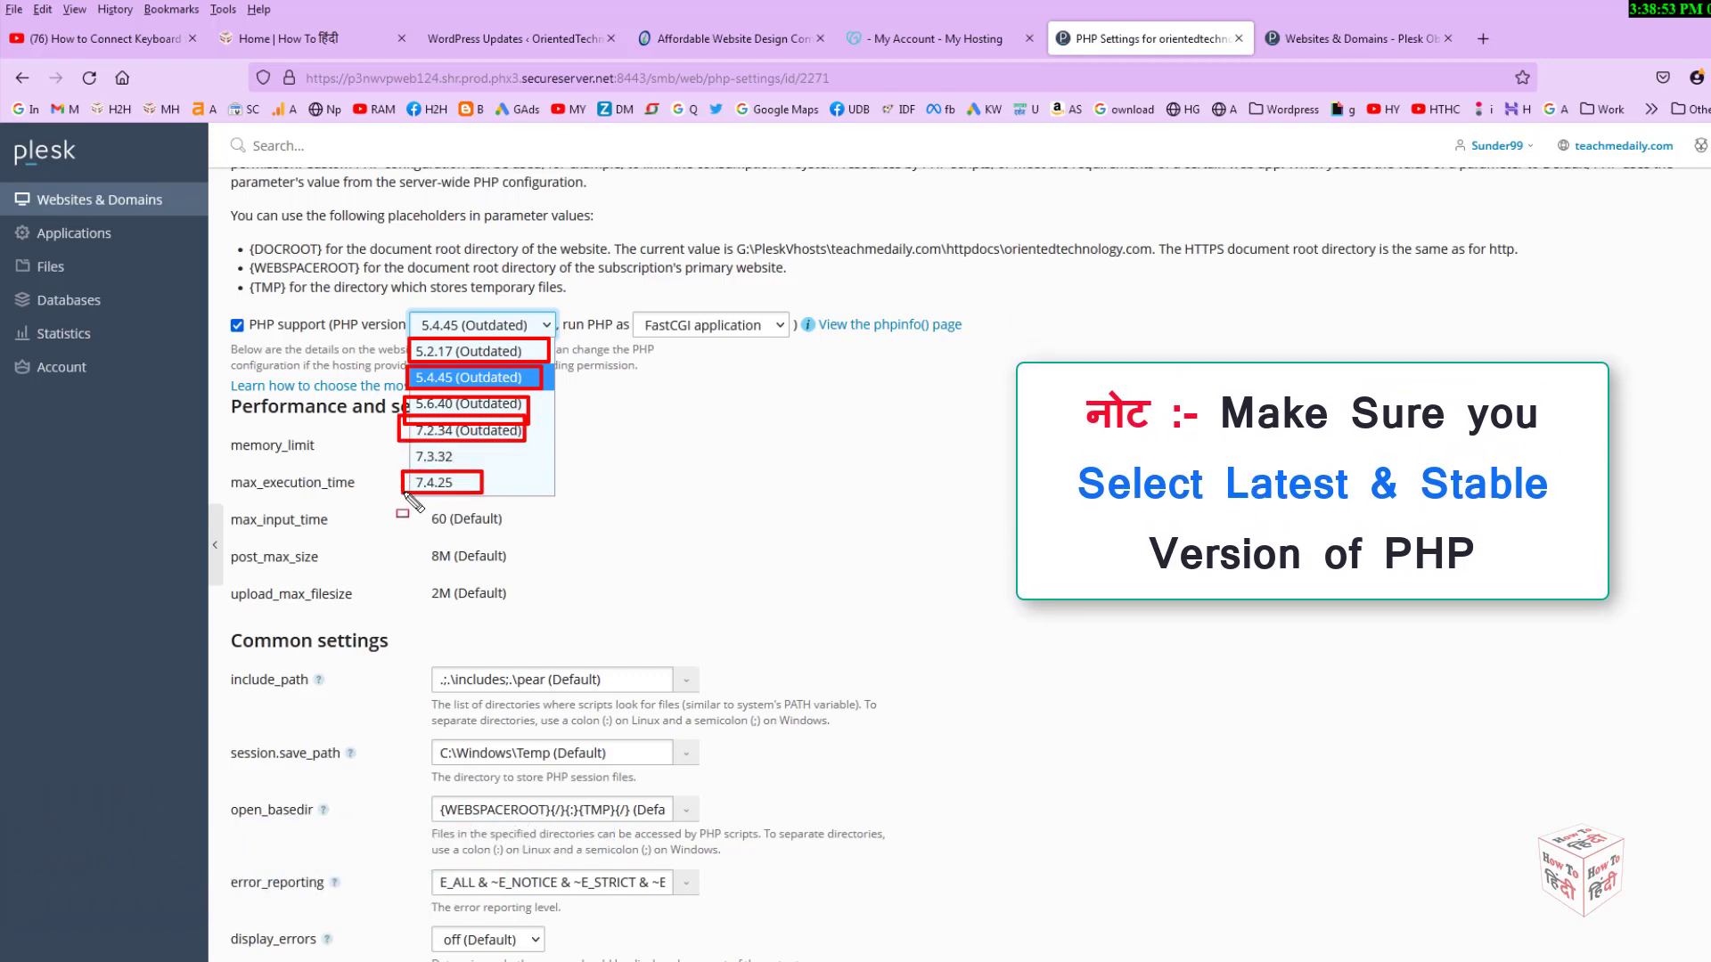
{"action": "left_click_drag", "start_coordinate": [406, 493], "coordinate": [411, 494]}
Set the website's PHP version to 7.4.25, apply the settings, and box the status message before clearing the marking
{"action": "left_click", "coordinate": [545, 326]}
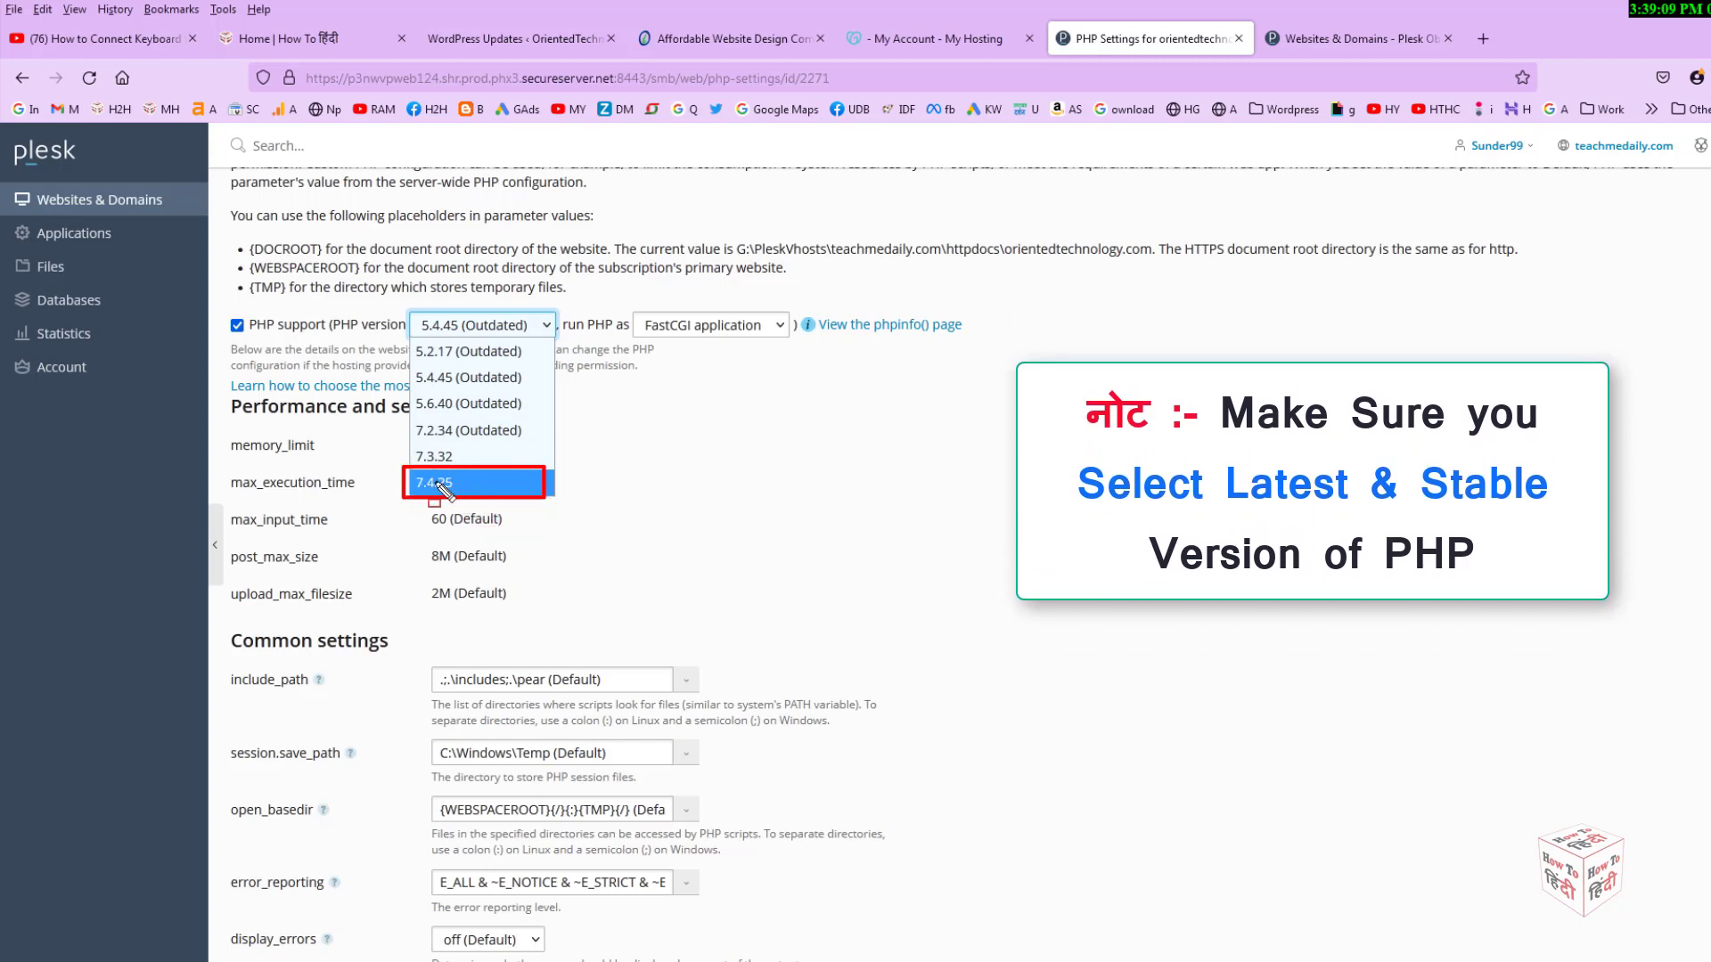
{"action": "key", "text": "Escape"}
{"action": "left_click", "coordinate": [527, 331]}
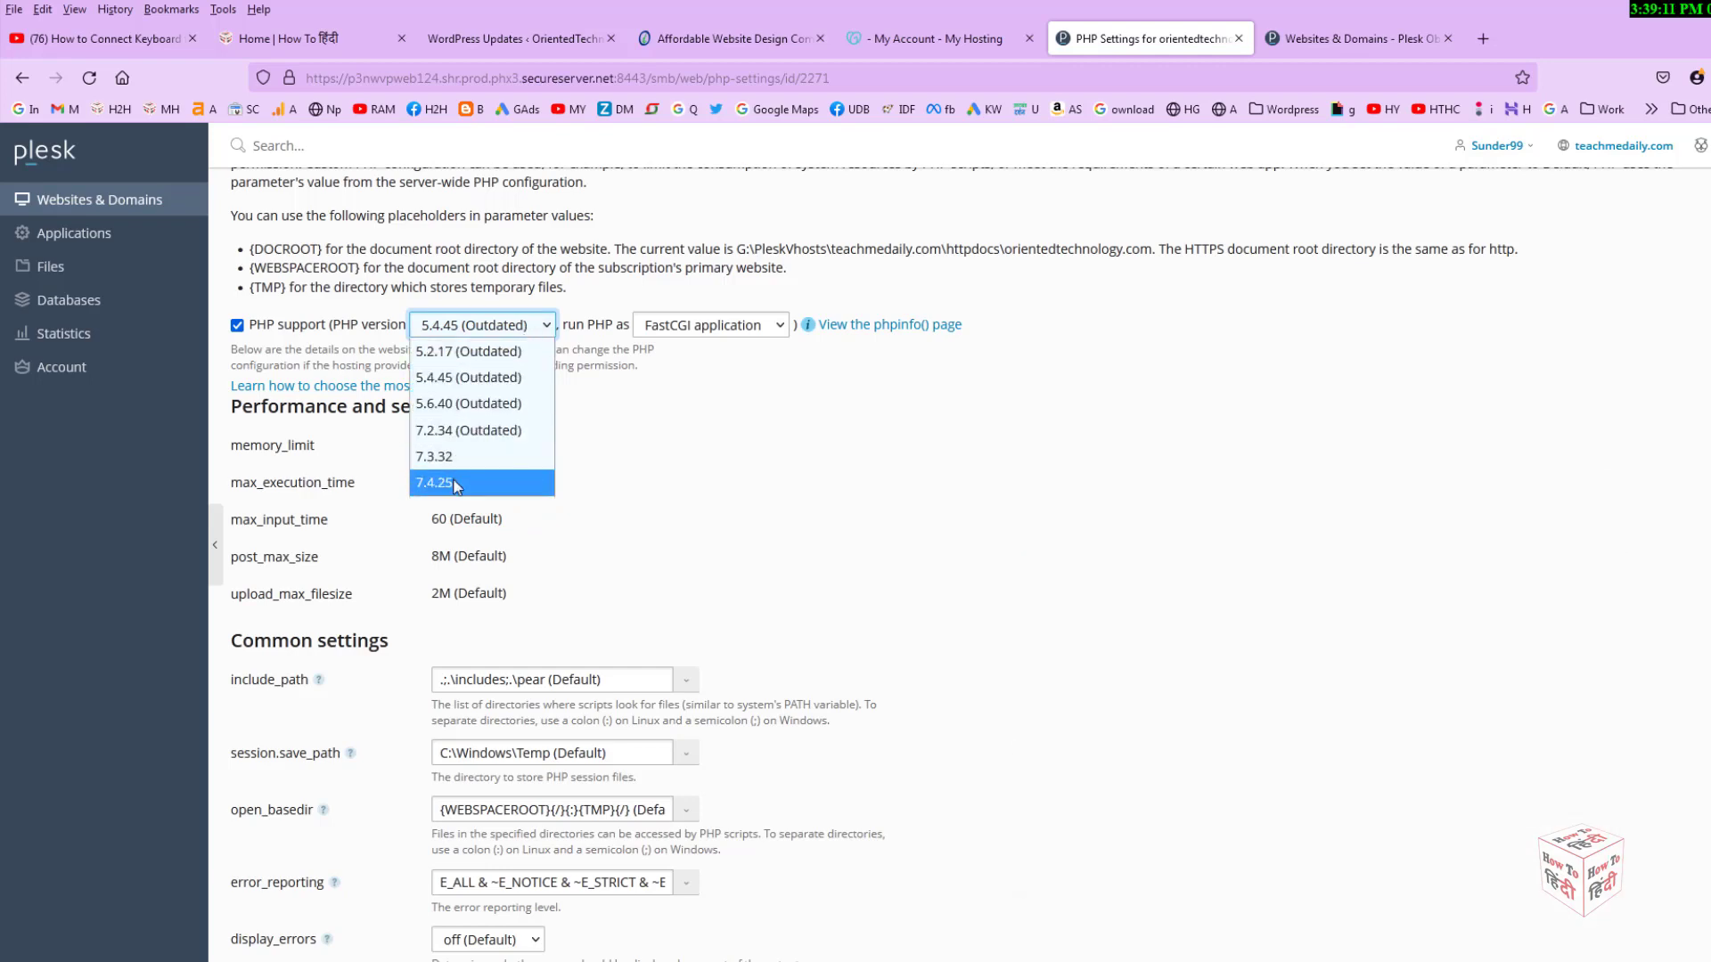
{"action": "left_click", "coordinate": [453, 483]}
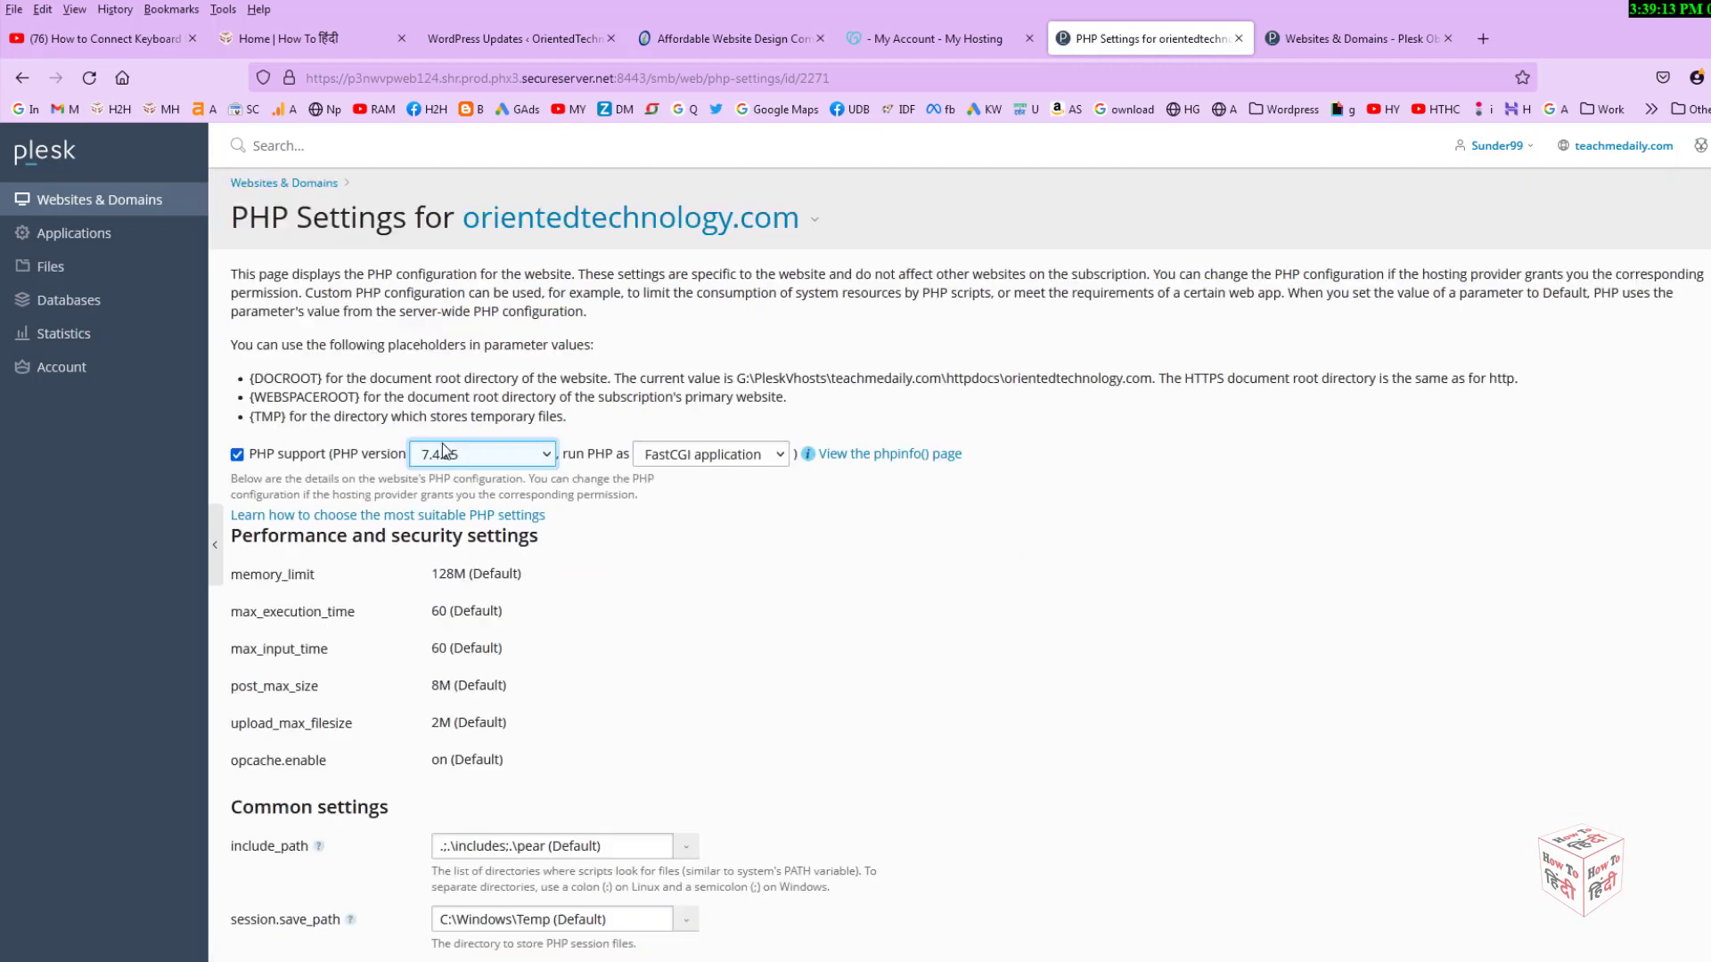
{"action": "scroll", "coordinate": [771, 552], "scroll_direction": "down", "scroll_amount": 8}
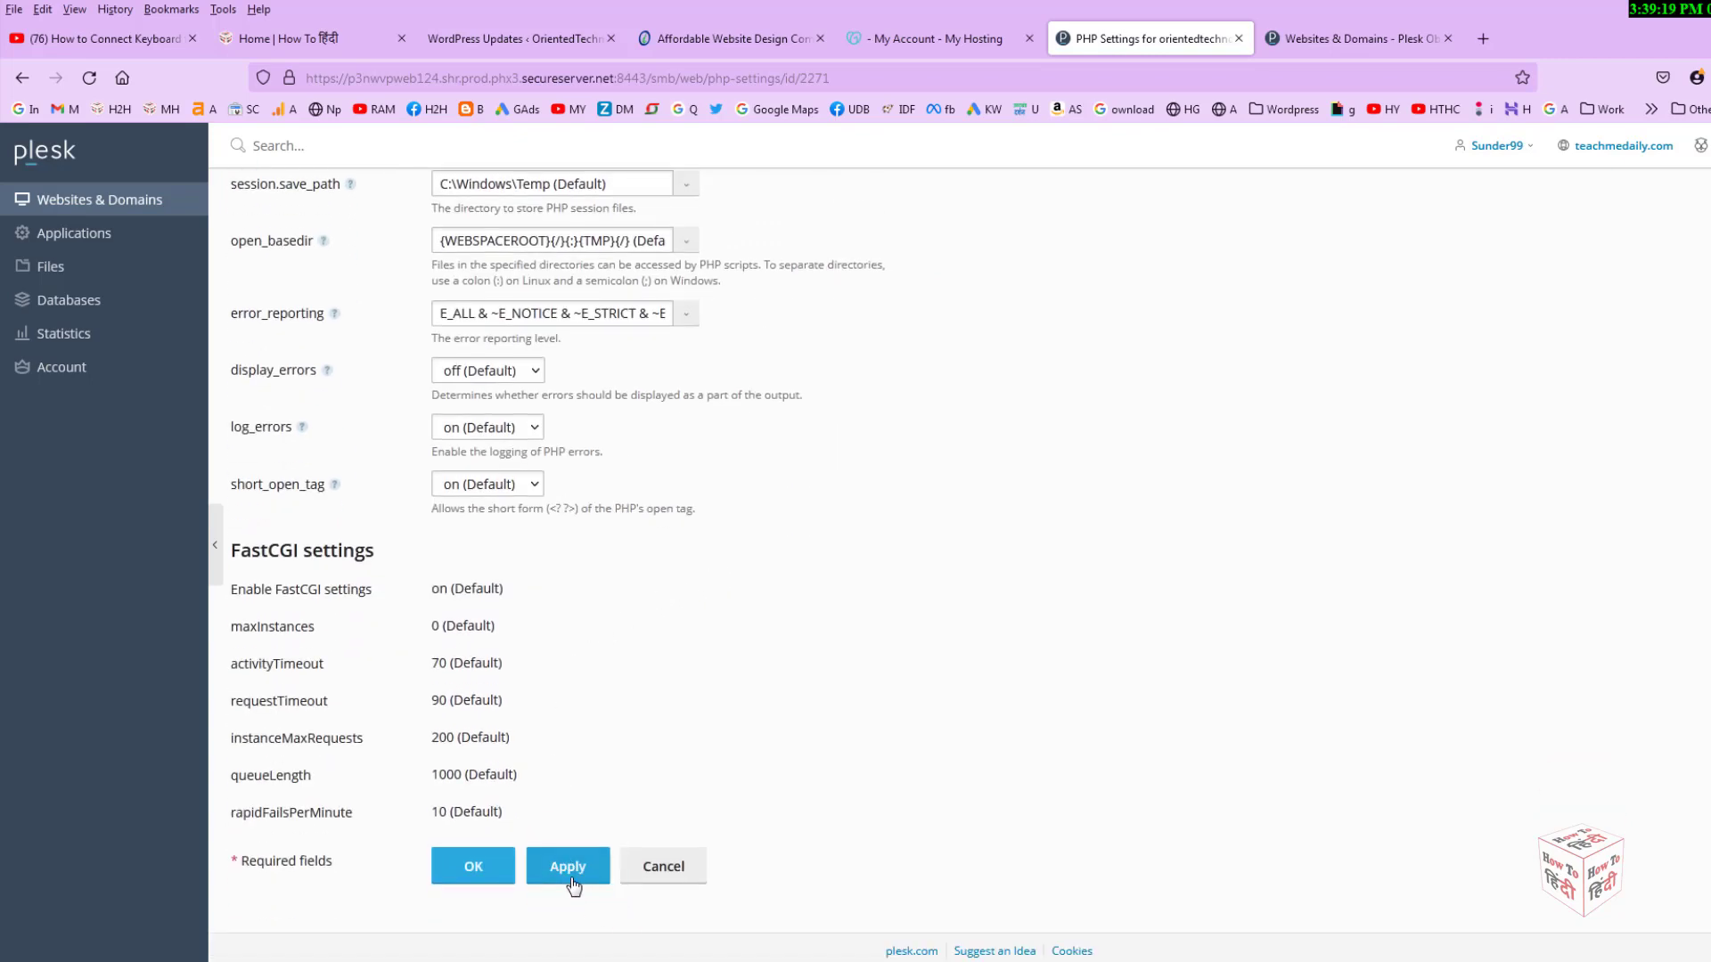
{"action": "left_click", "coordinate": [568, 866]}
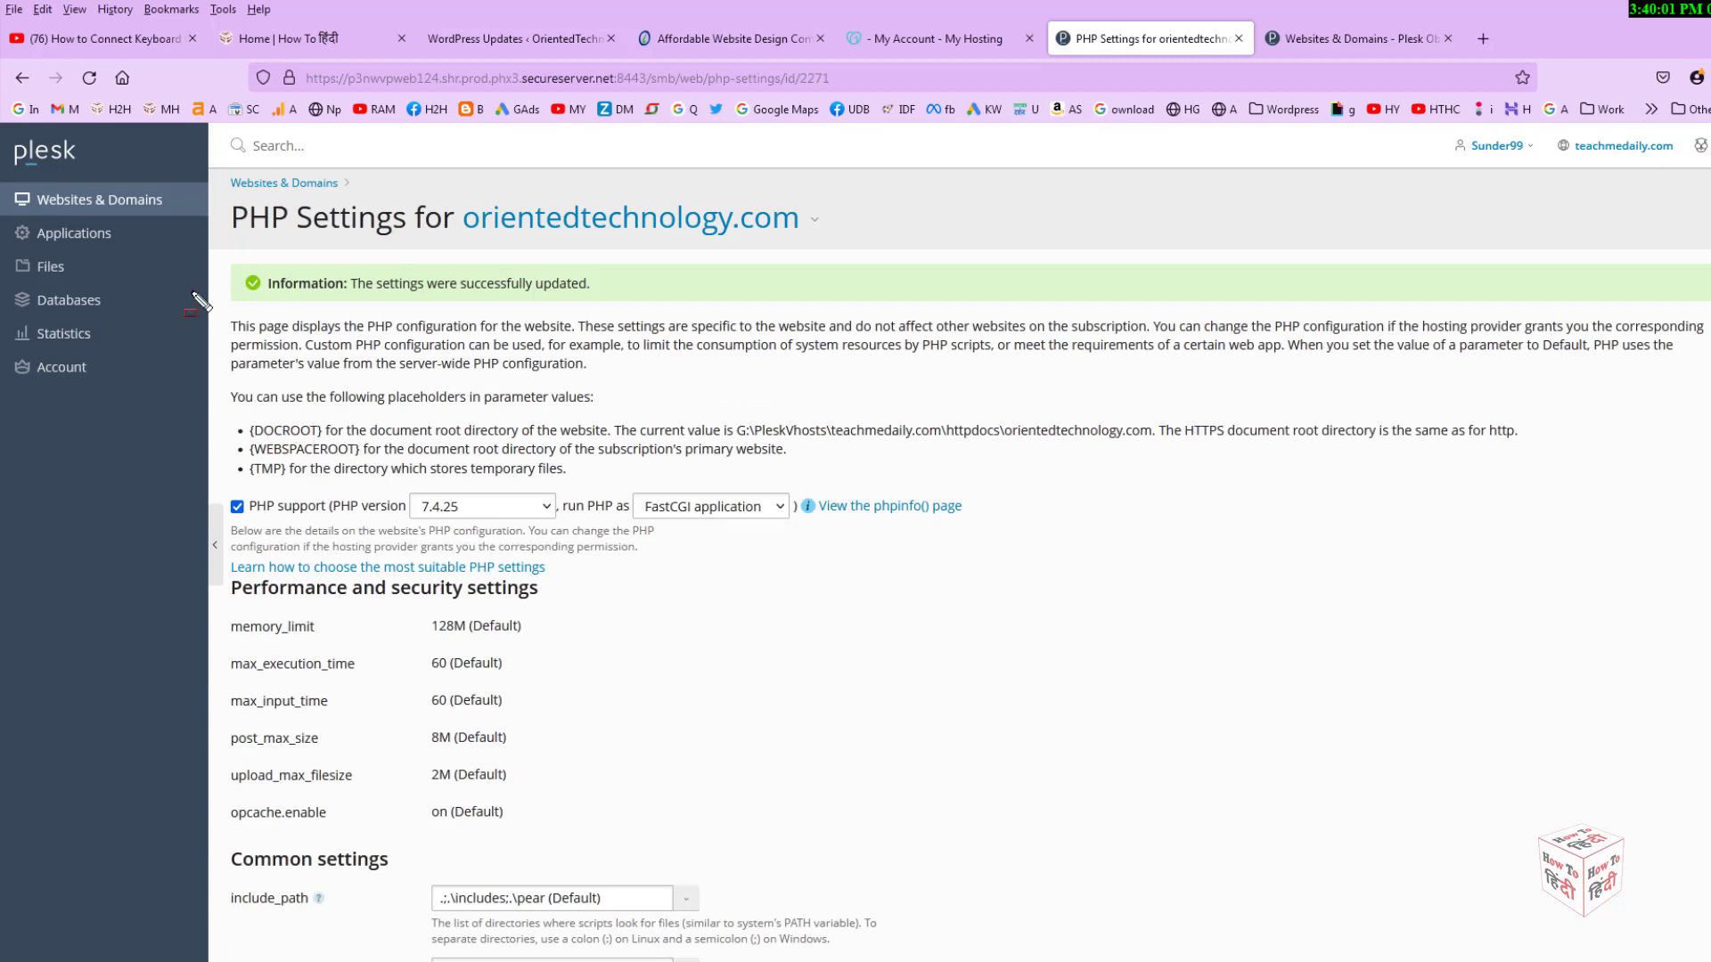
{"action": "left_click_drag", "start_coordinate": [430, 300], "coordinate": [709, 316]}
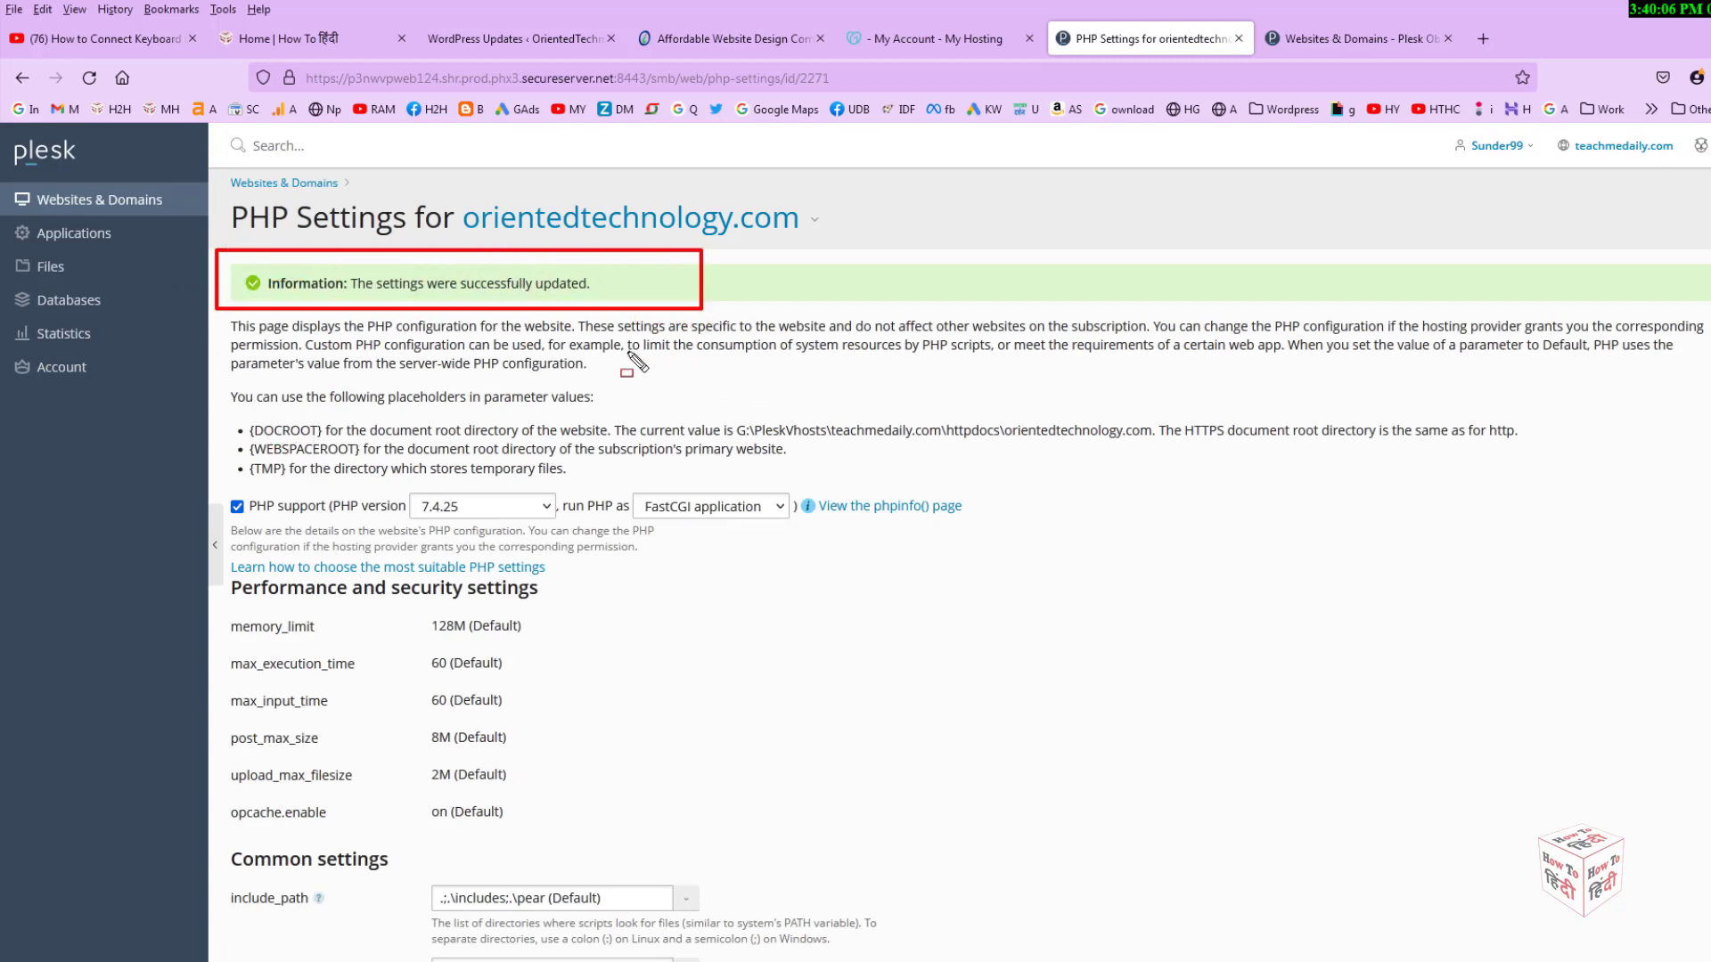
{"action": "key", "text": "Escape"}
Check the PHP version in the Websites & Domains overview, boxing the orientedtechnology.com heading and its PHP Settings entry
{"action": "left_click", "coordinate": [1296, 43]}
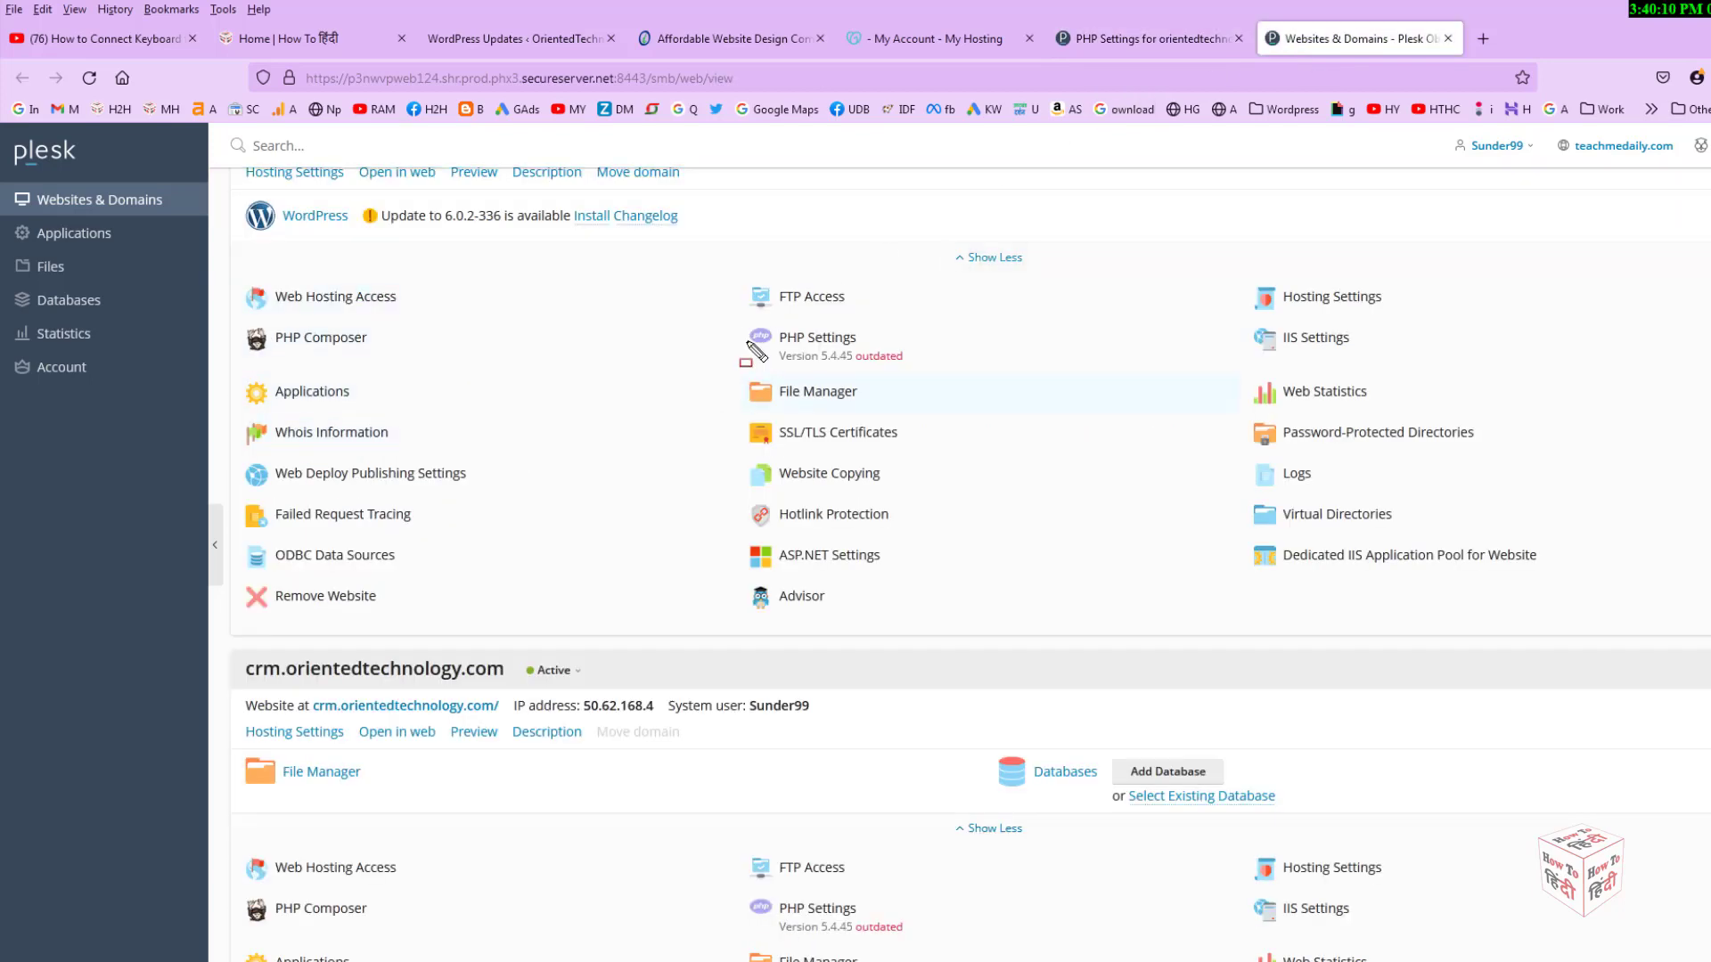
{"action": "left_click_drag", "start_coordinate": [727, 316], "coordinate": [953, 374]}
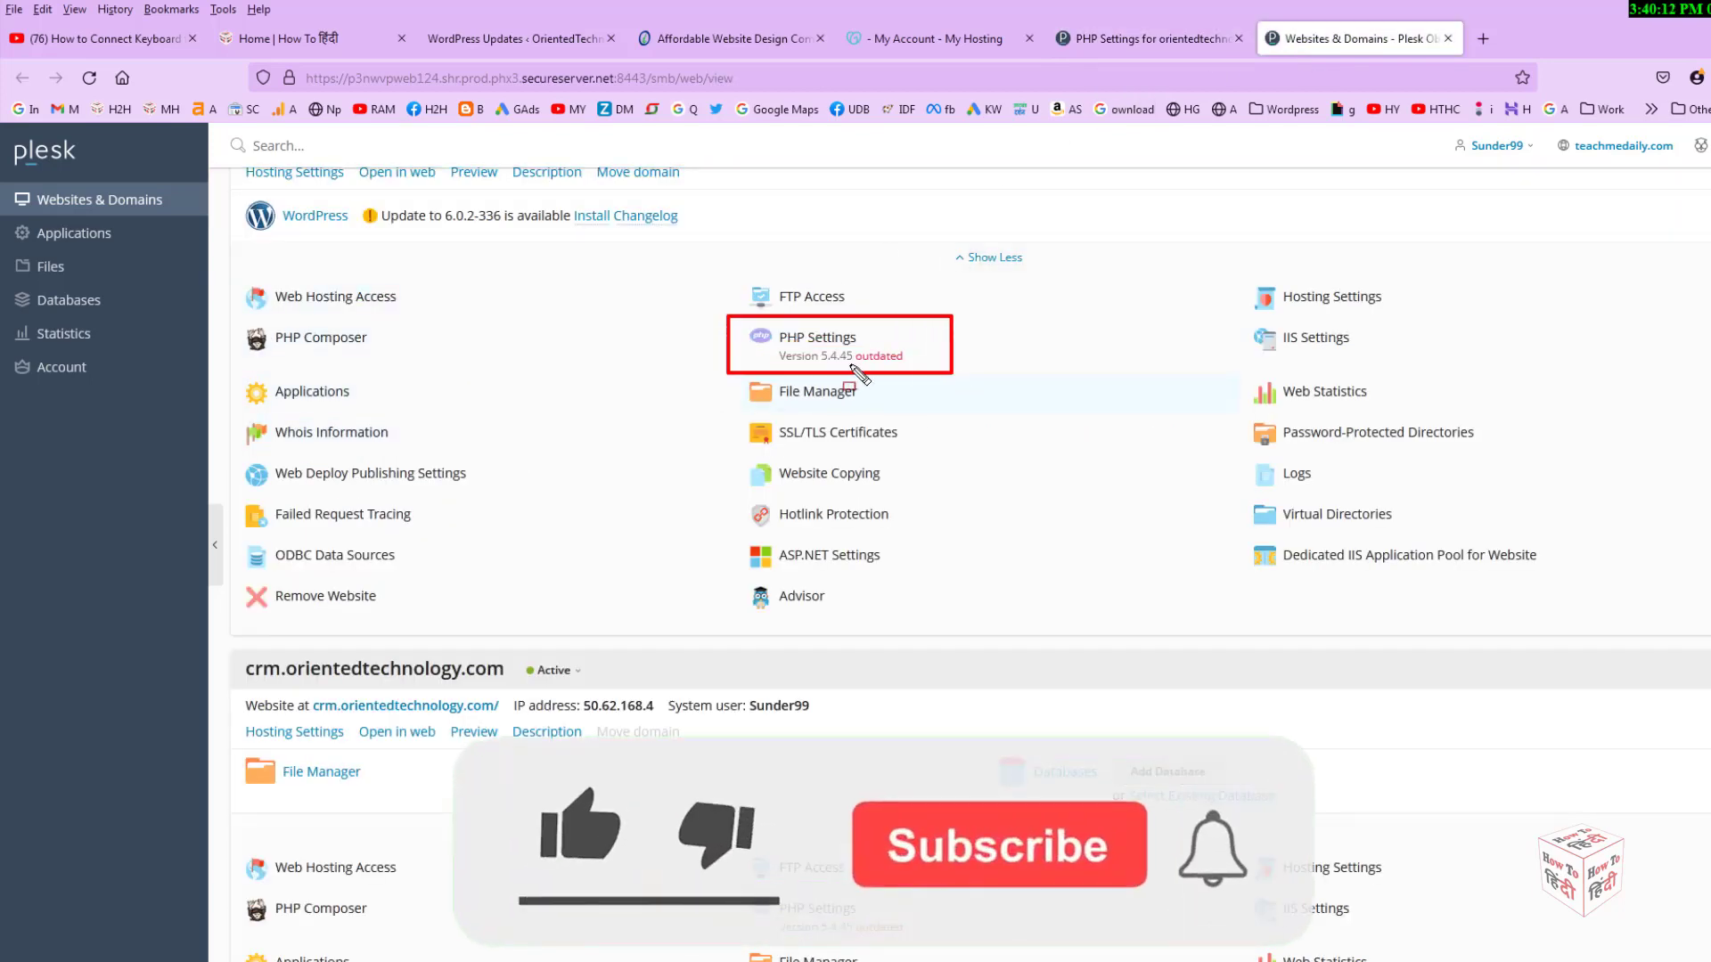
{"action": "key", "text": "Escape"}
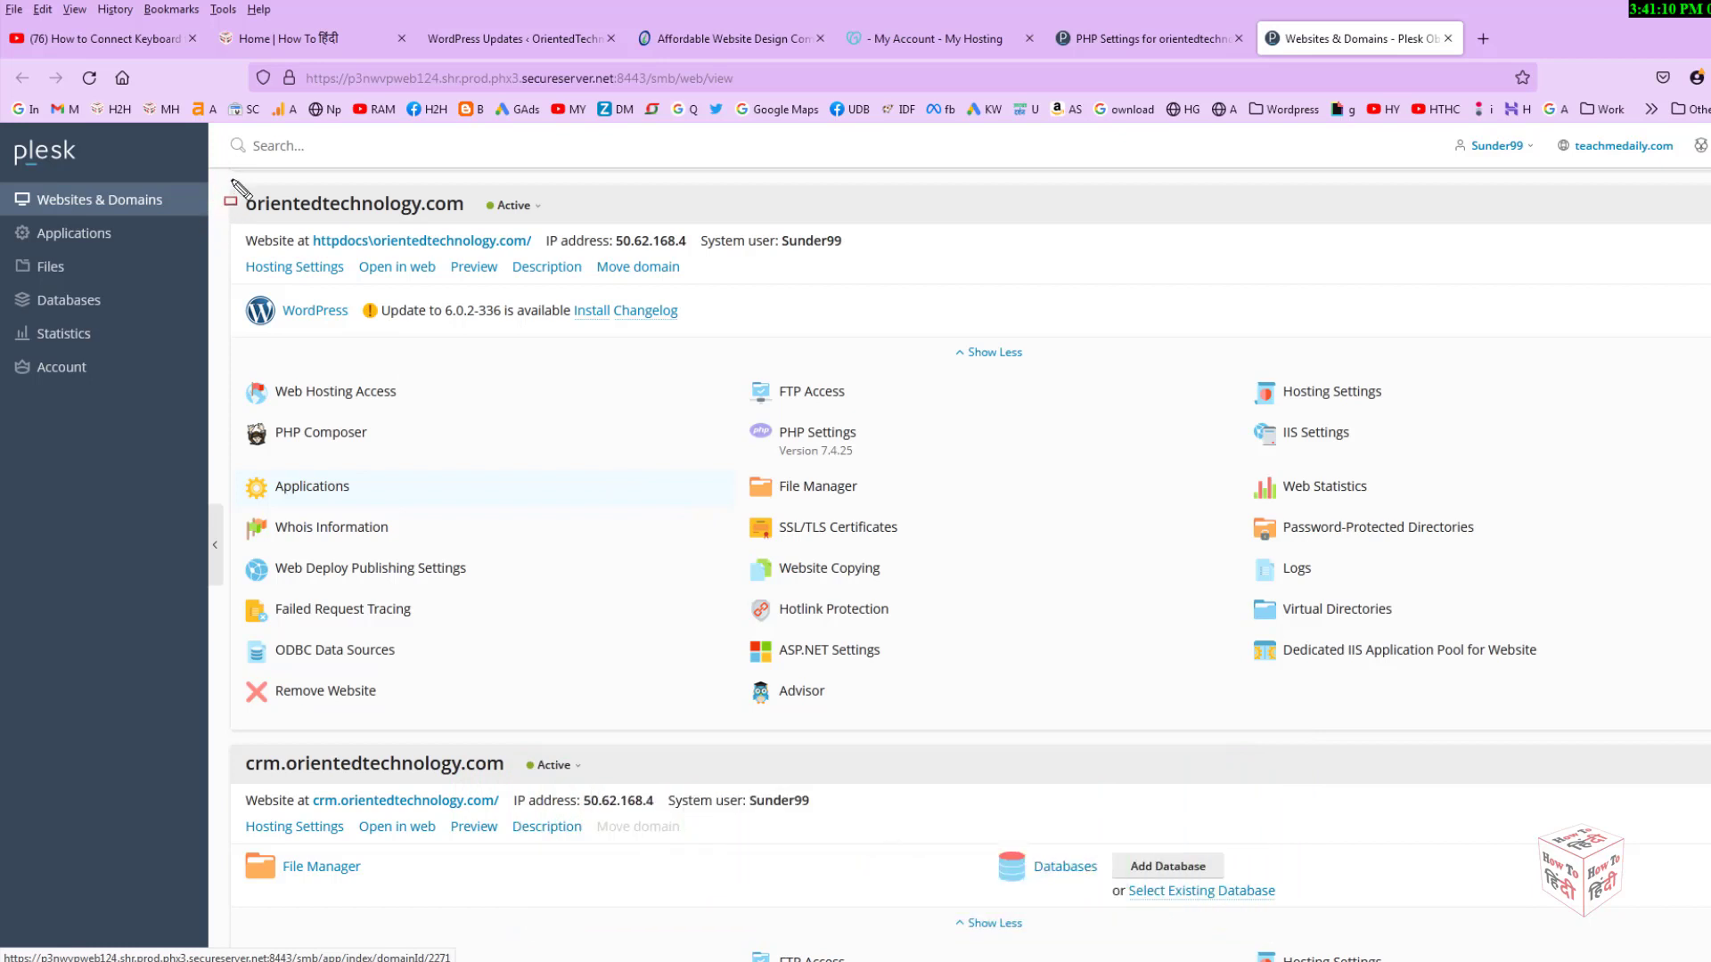
{"action": "mouse_move", "coordinate": [220, 175]}
{"action": "left_mouse_down"}
{"action": "mouse_move", "coordinate": [515, 230]}
{"action": "mouse_move", "coordinate": [552, 221]}
{"action": "left_mouse_up"}
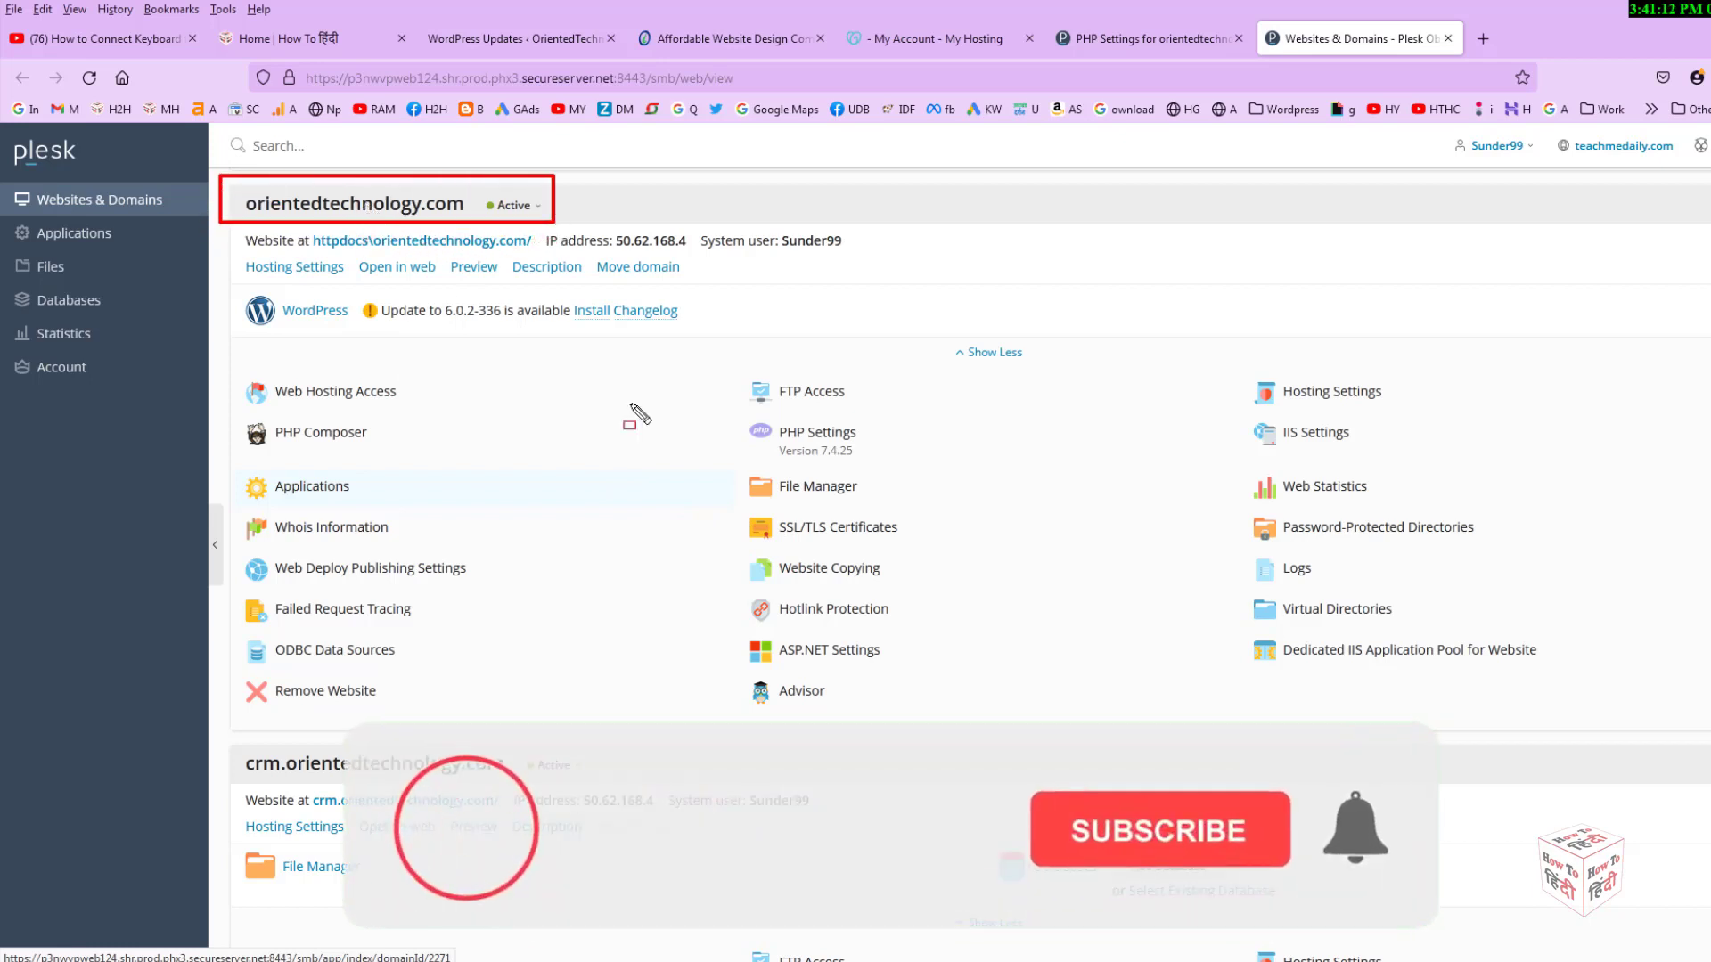
{"action": "left_click_drag", "start_coordinate": [715, 415], "coordinate": [980, 472]}
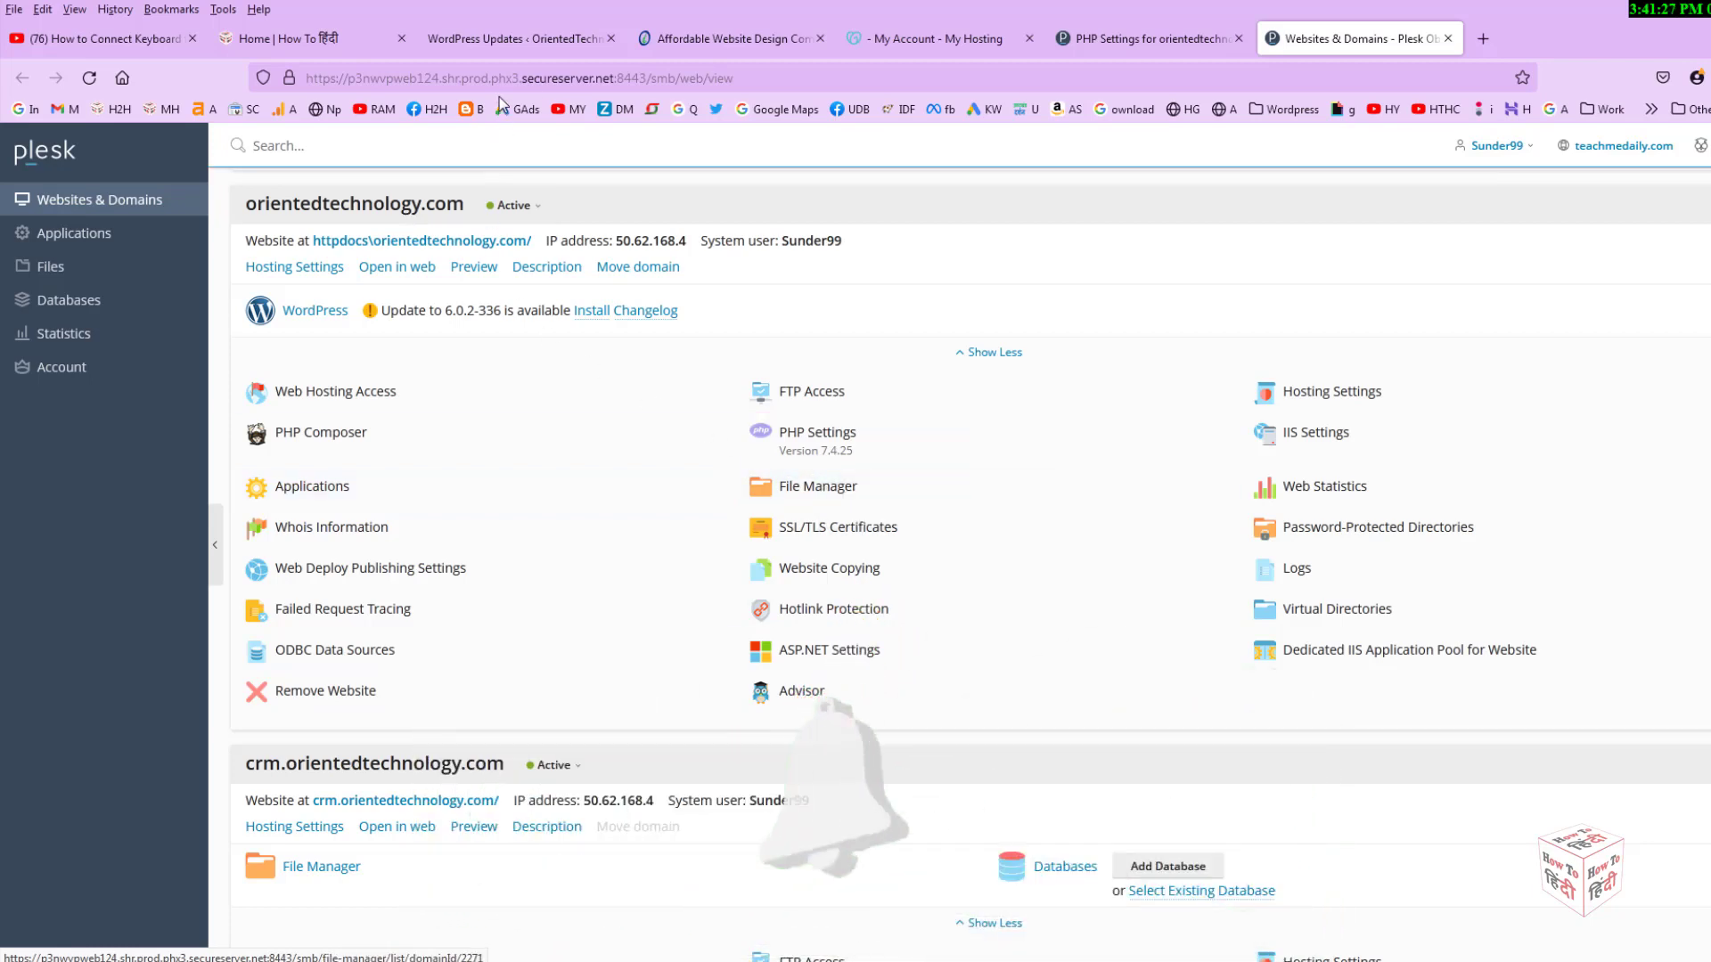
Recheck for updates on the site's WordPress Updates page and box the available core update and its Update Now option
{"action": "left_click", "coordinate": [499, 38]}
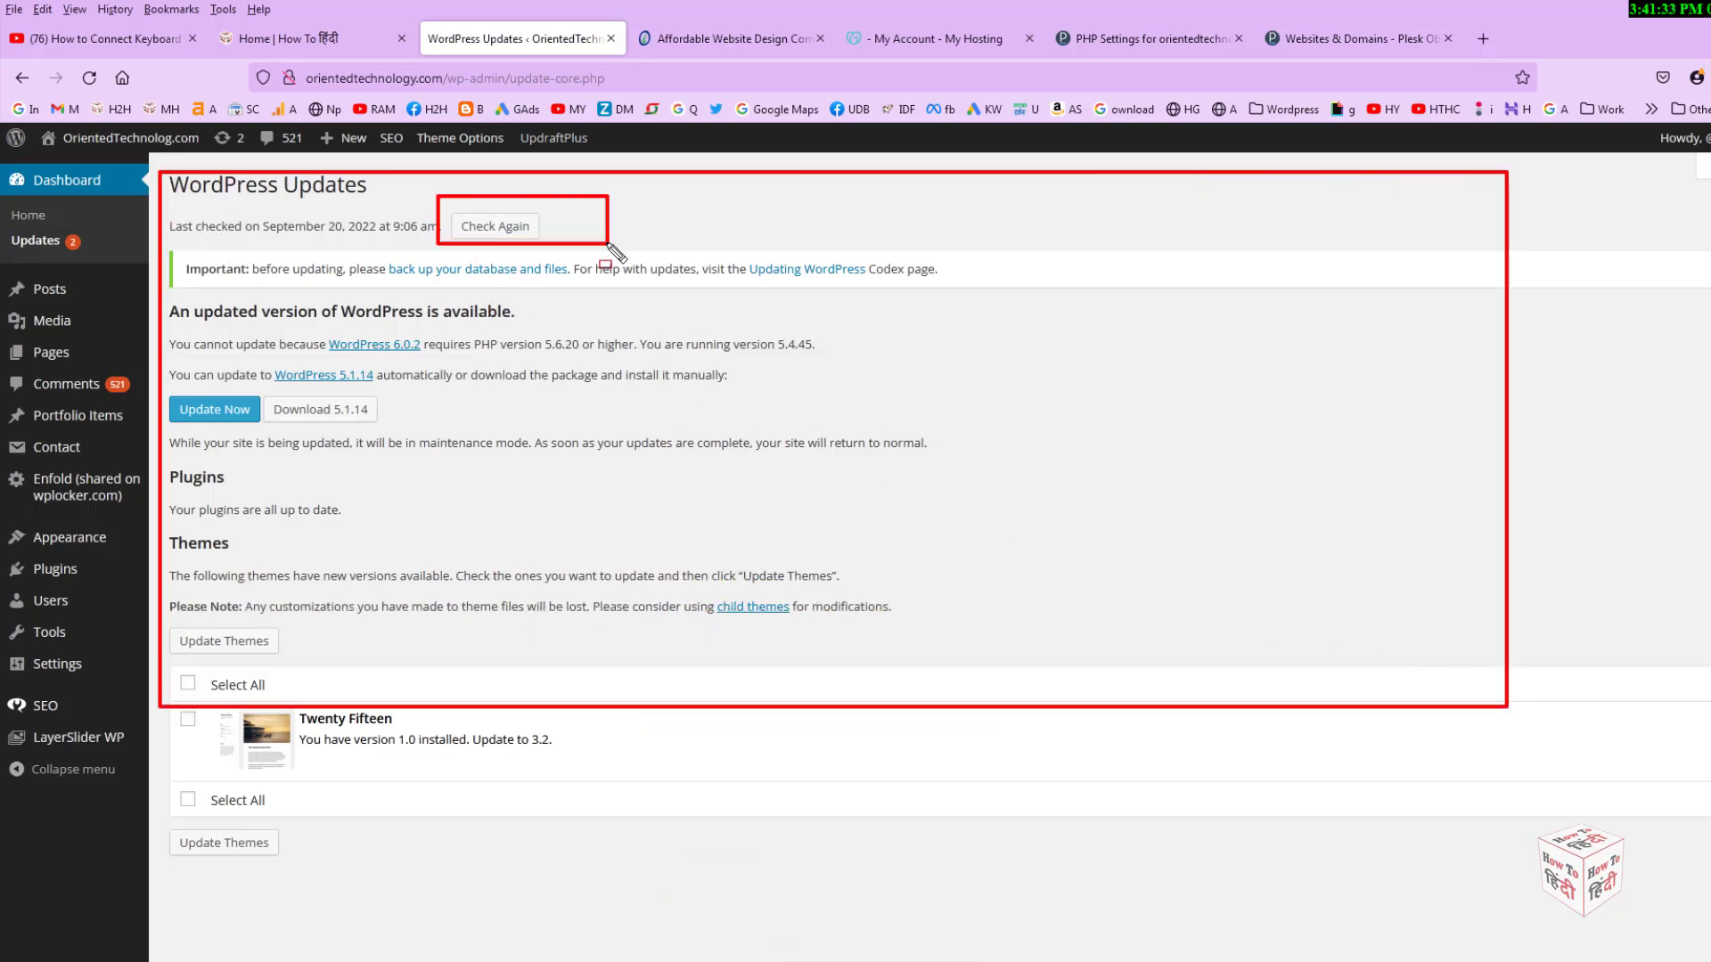
{"action": "left_click", "coordinate": [494, 226]}
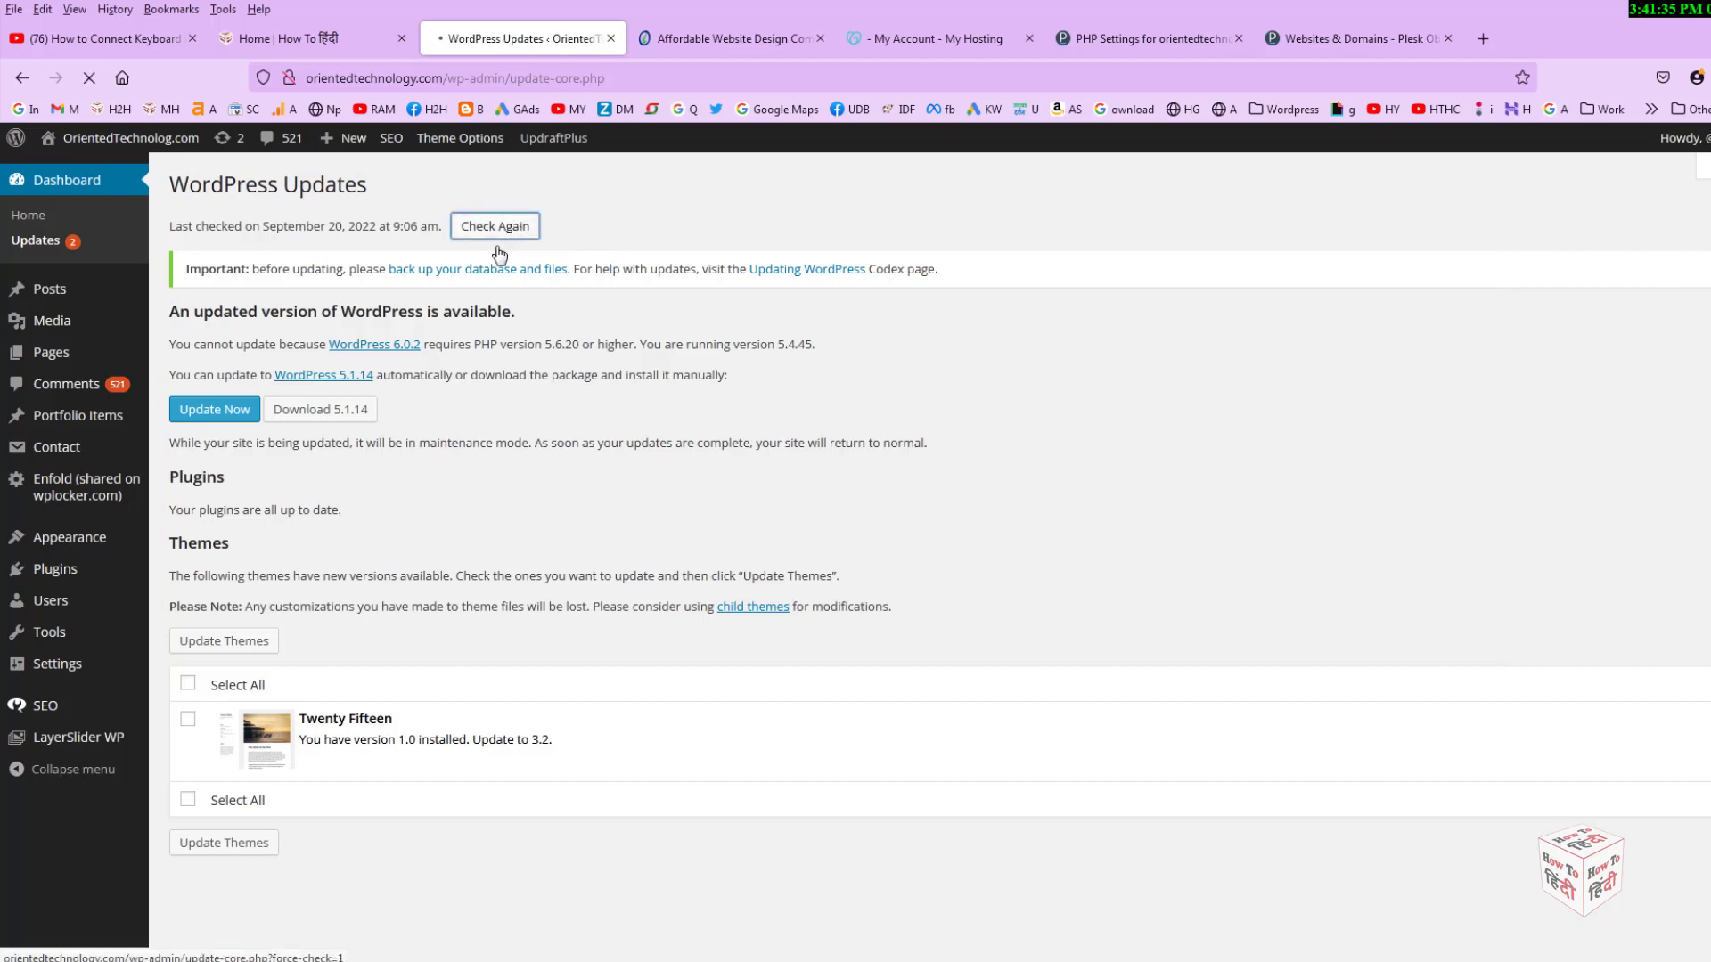
{"action": "mouse_move", "coordinate": [448, 356]}
{"action": "left_mouse_down"}
{"action": "mouse_move", "coordinate": [717, 403]}
{"action": "mouse_move", "coordinate": [827, 397]}
{"action": "left_mouse_up"}
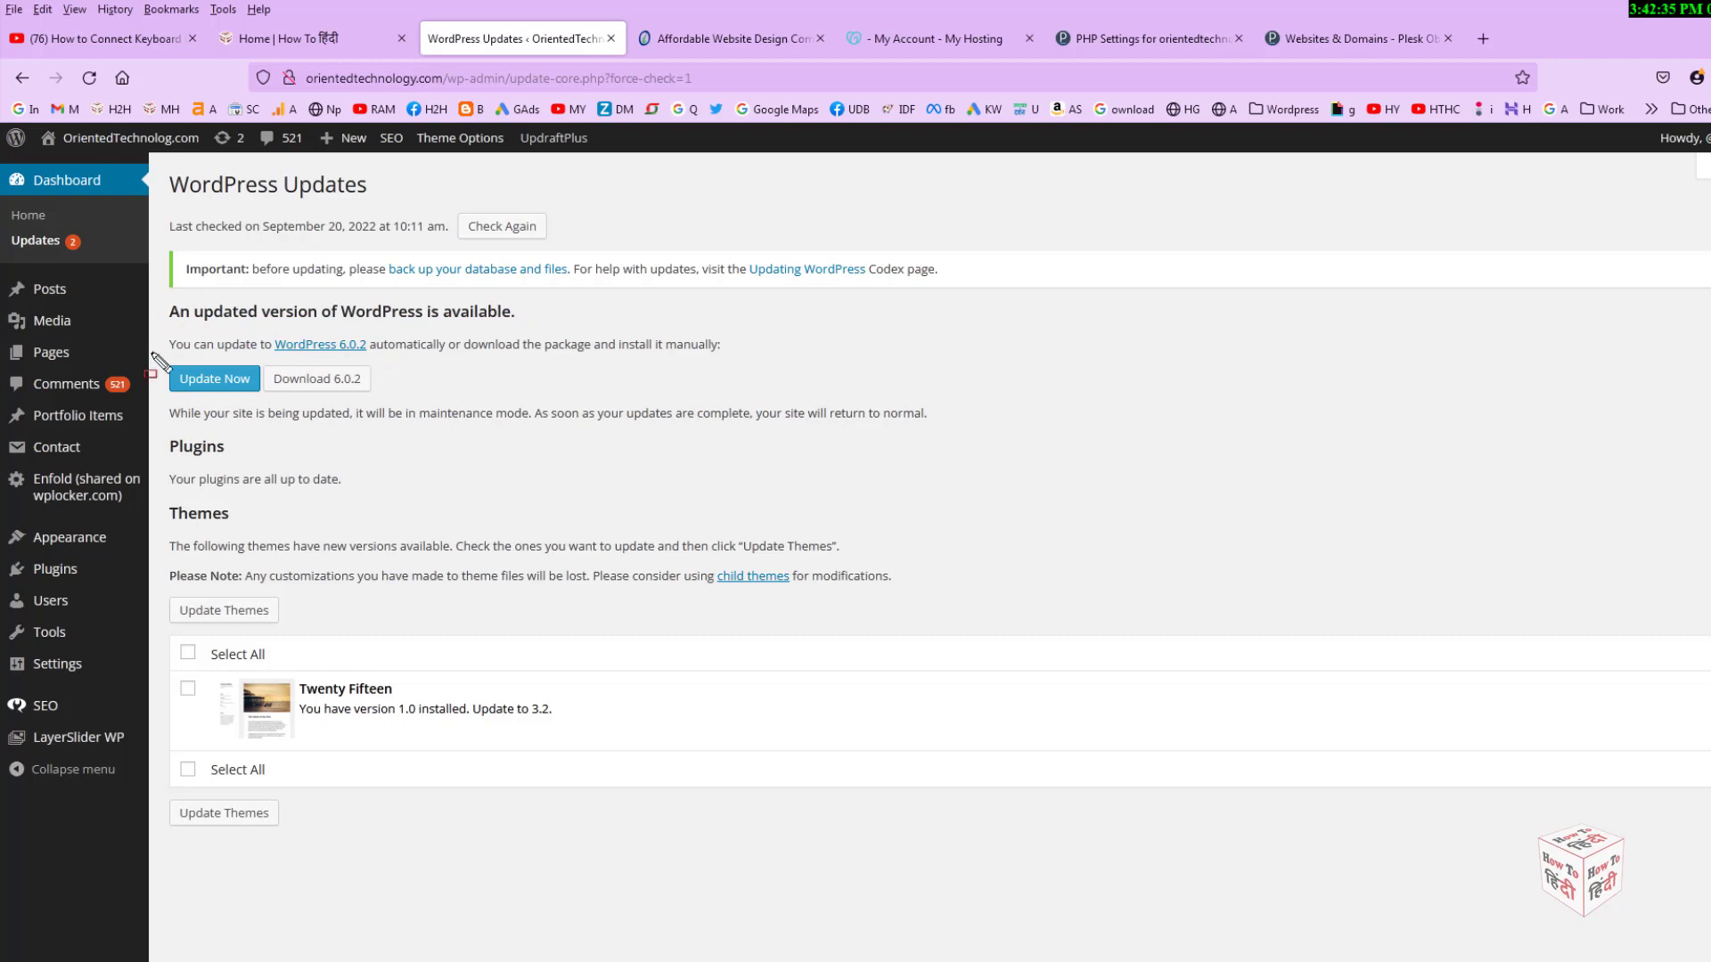
{"action": "left_click_drag", "start_coordinate": [242, 352], "coordinate": [820, 361]}
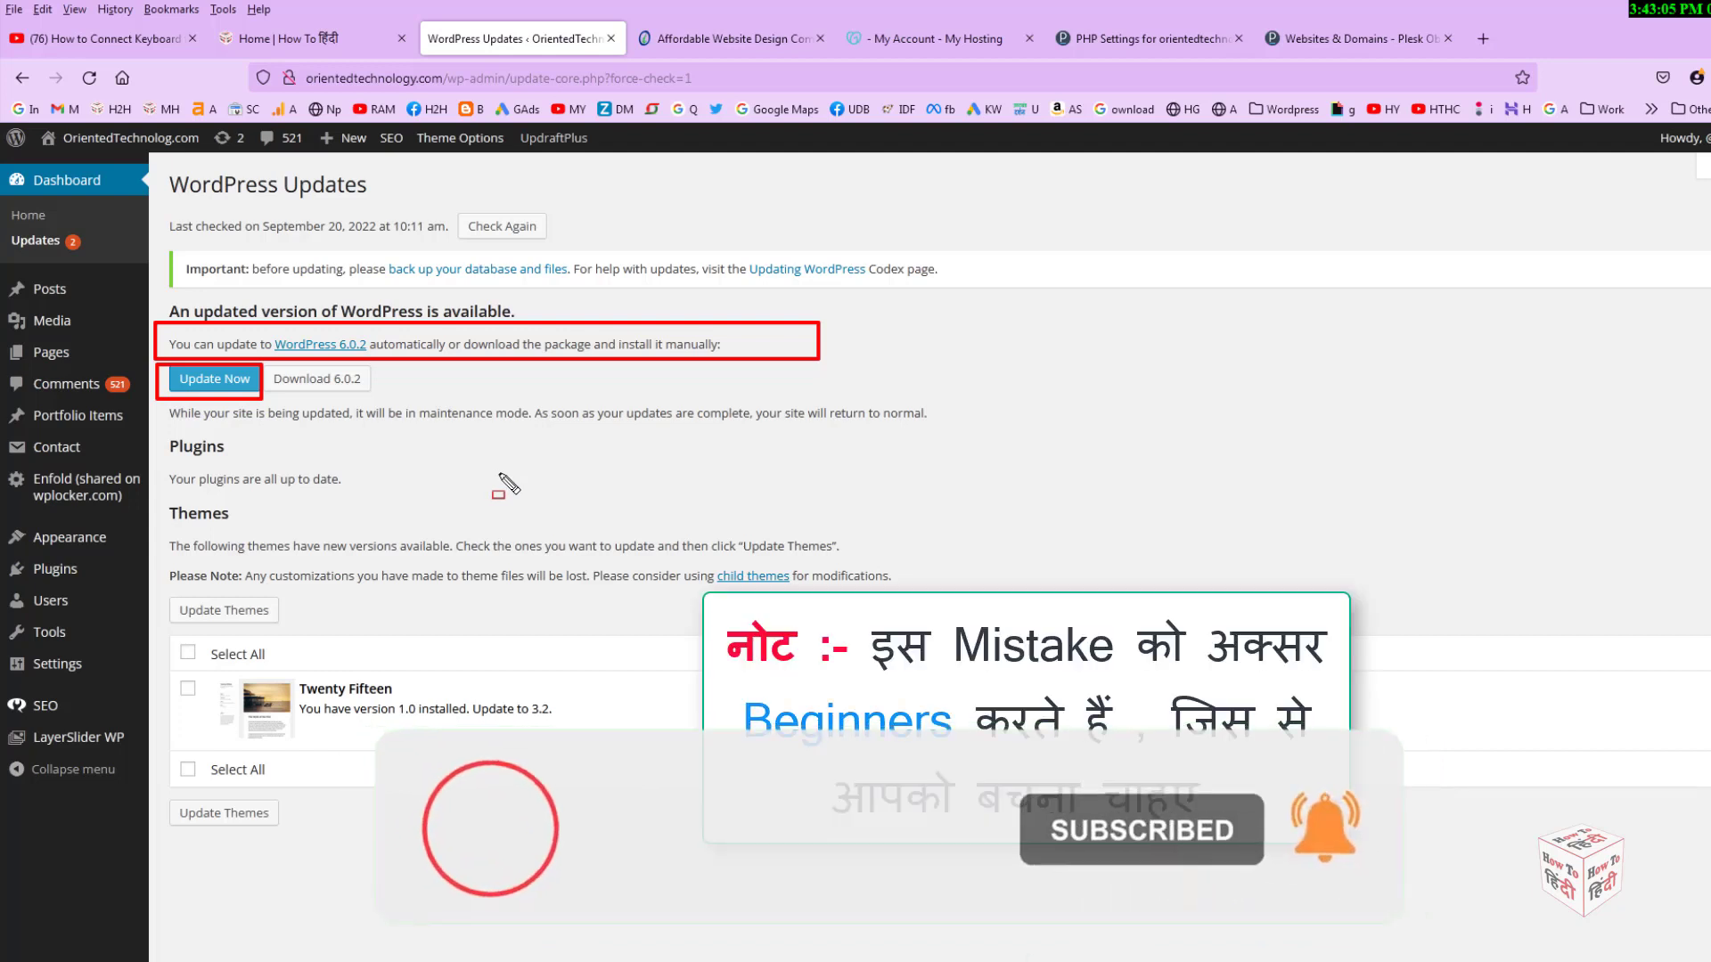
Switch to the YouTube keyboard-connection video, look over its like and subscribe area, and replay the video
{"action": "left_click", "coordinate": [90, 38]}
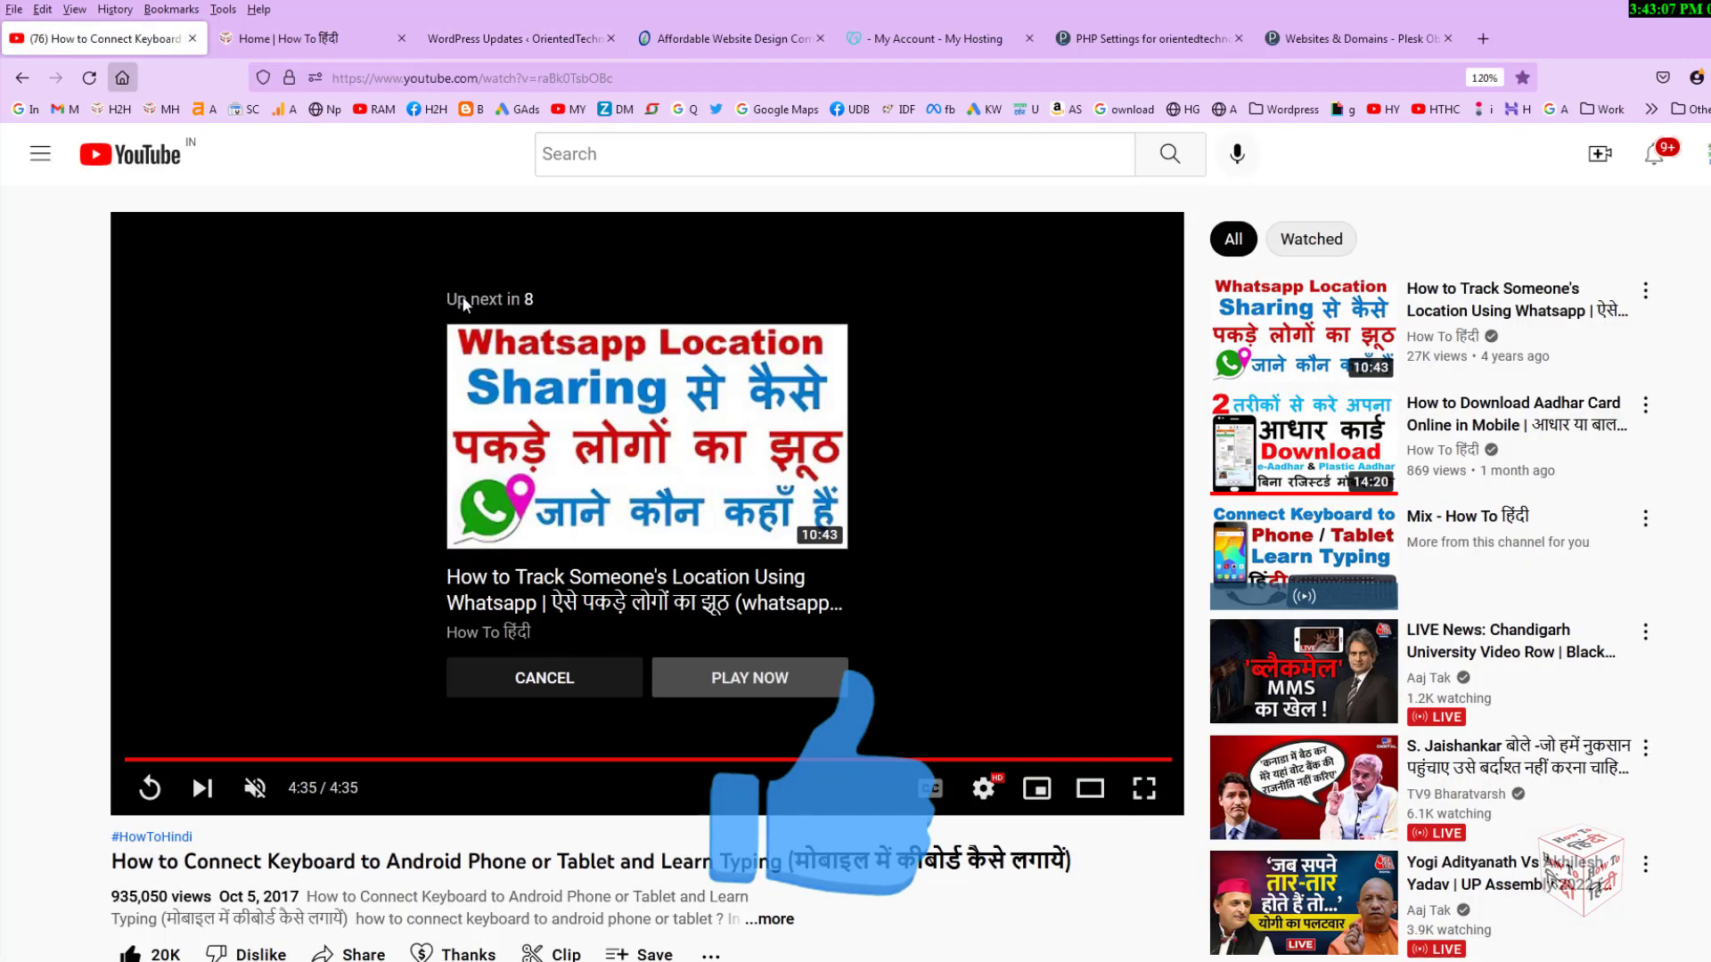
{"action": "scroll", "coordinate": [234, 521], "scroll_direction": "down", "scroll_amount": 5}
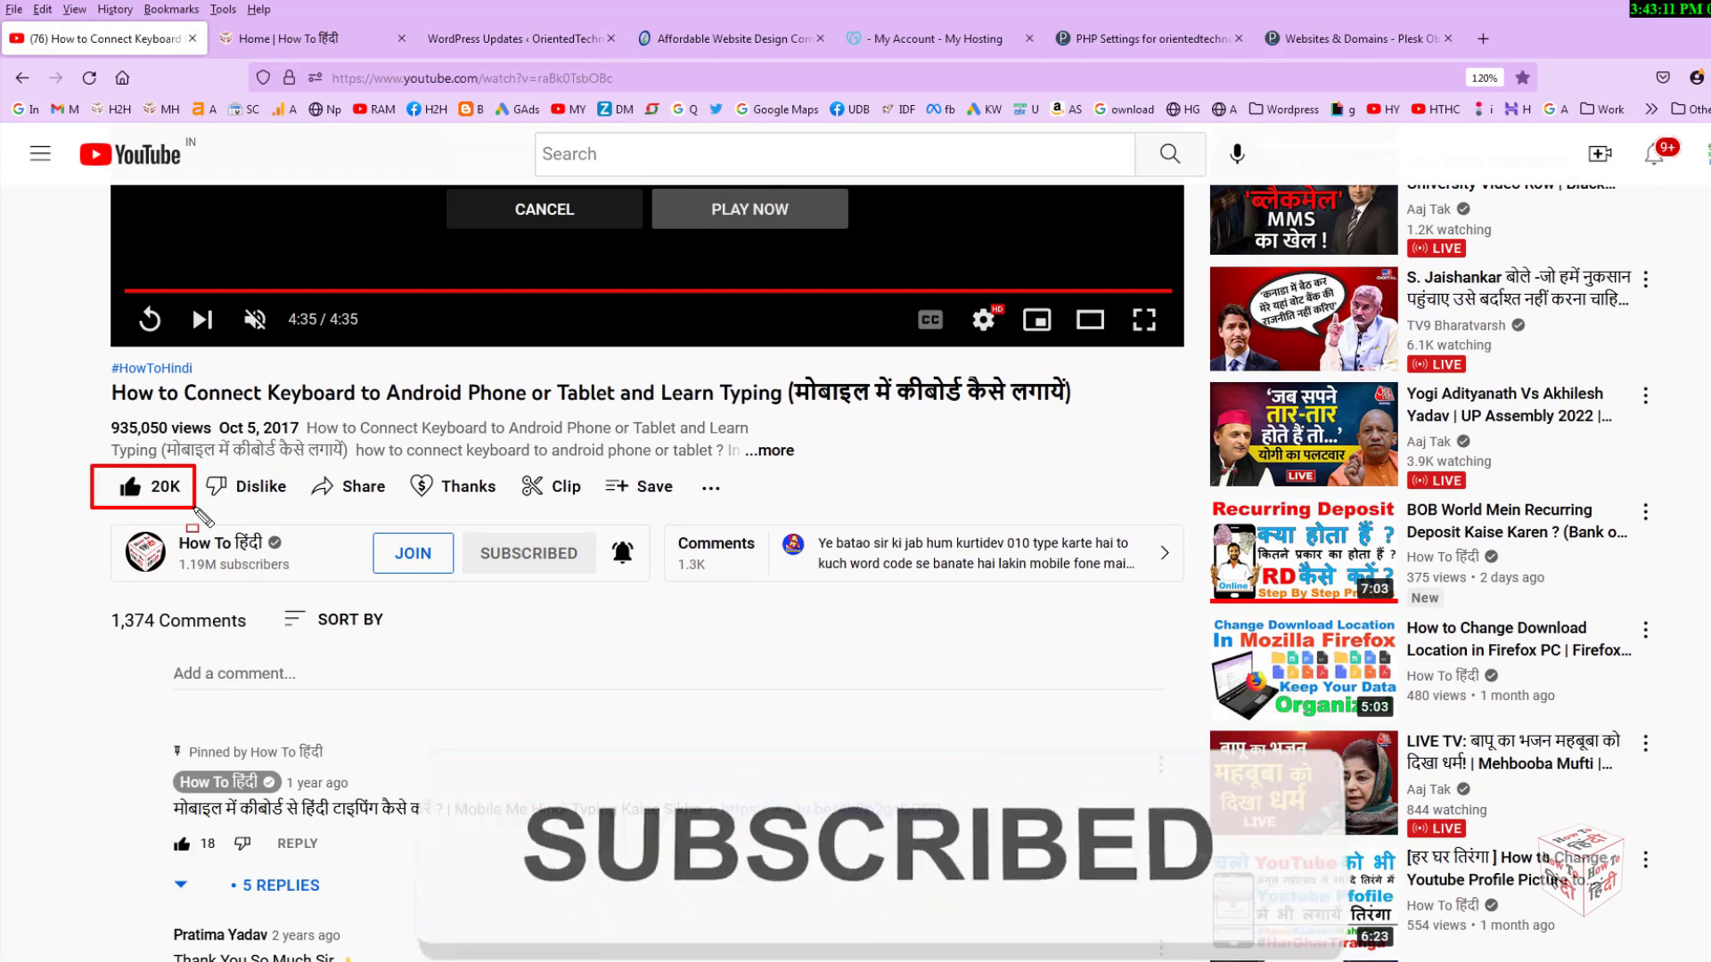
{"action": "scroll", "coordinate": [502, 772], "scroll_direction": "up", "scroll_amount": 4}
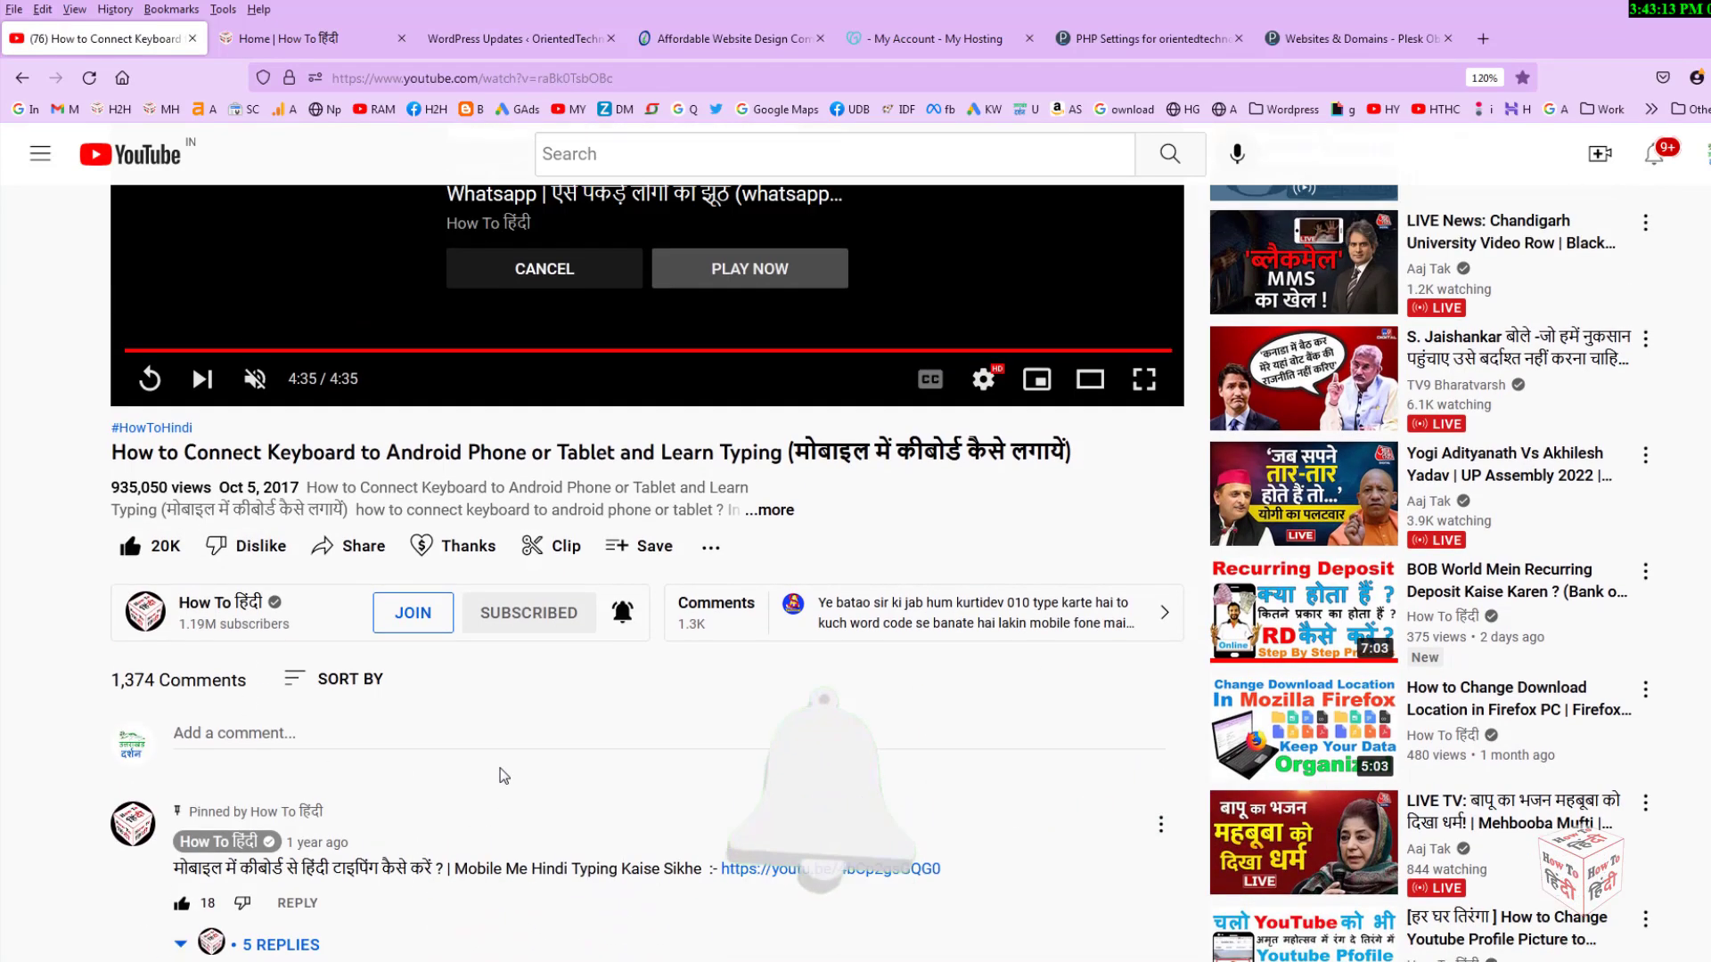
{"action": "left_click", "coordinate": [132, 671]}
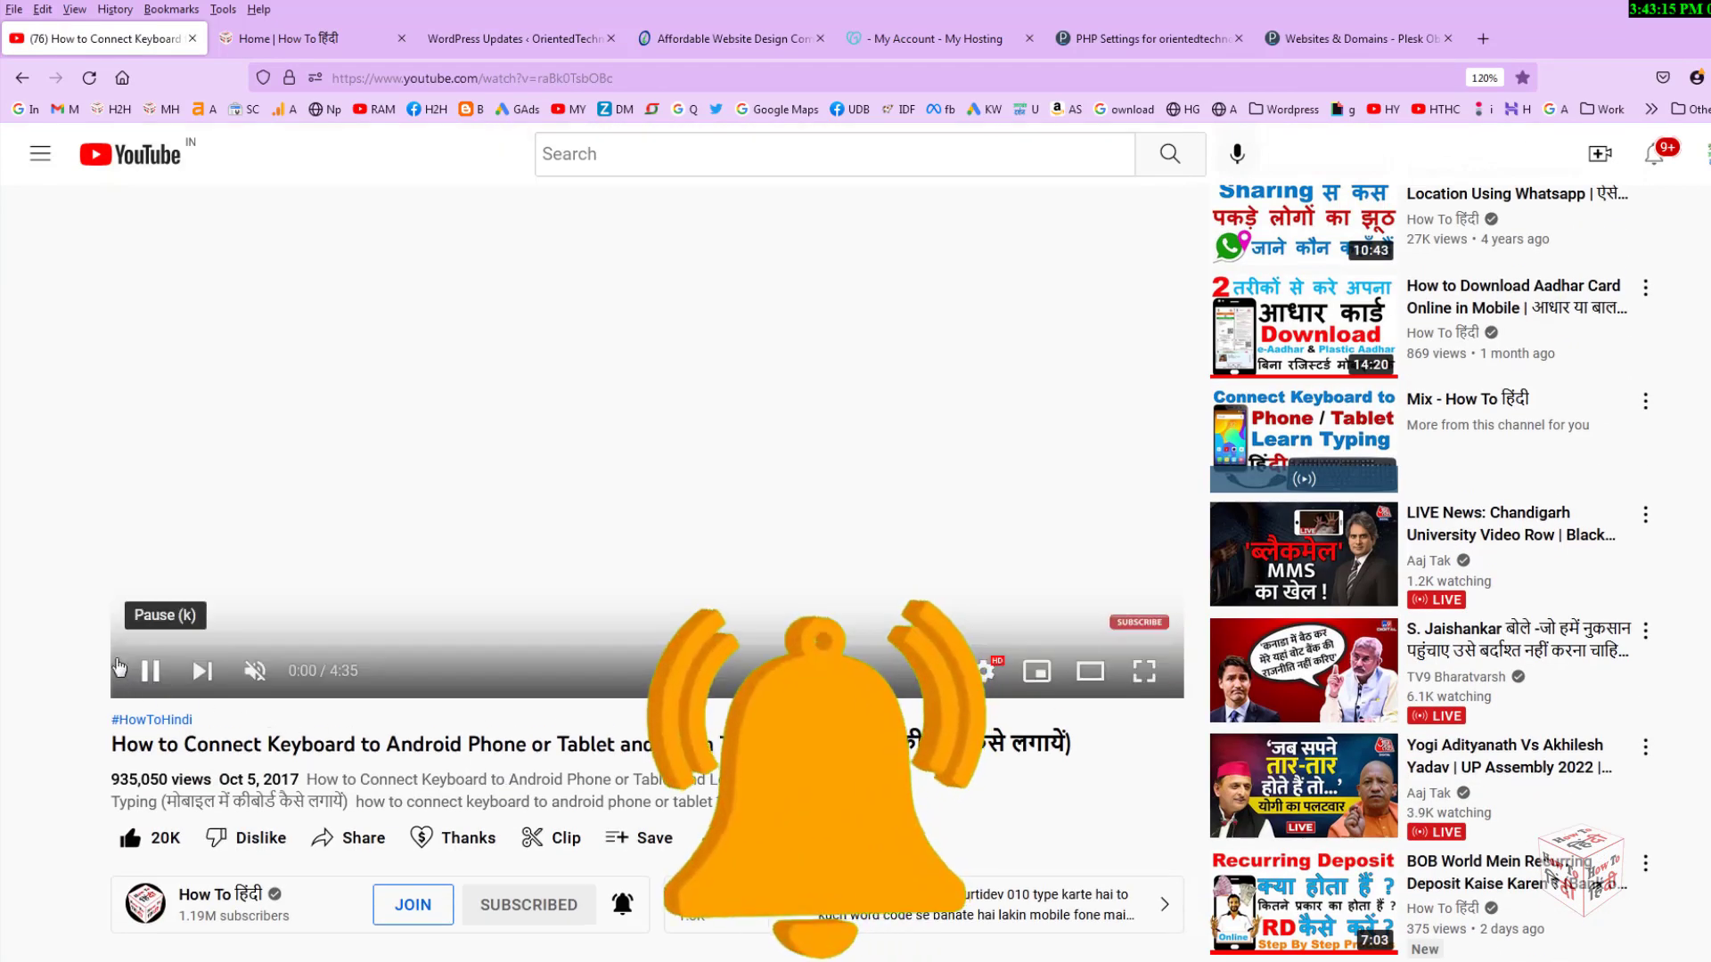